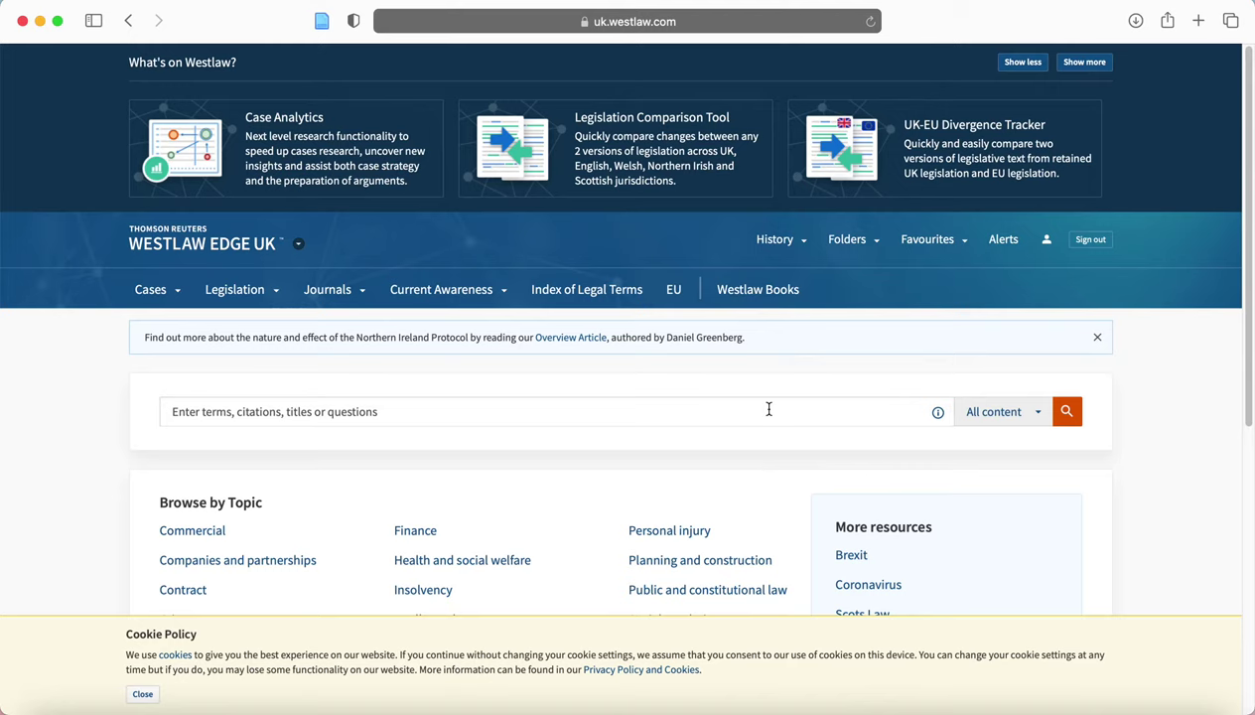
# Dismiss the cookie policy notice and scroll down the Westlaw Edge UK home page
pyautogui.click(142, 695)
pyautogui.scroll(-2, 87, 481)
pyautogui.scroll(-3, 87, 481)
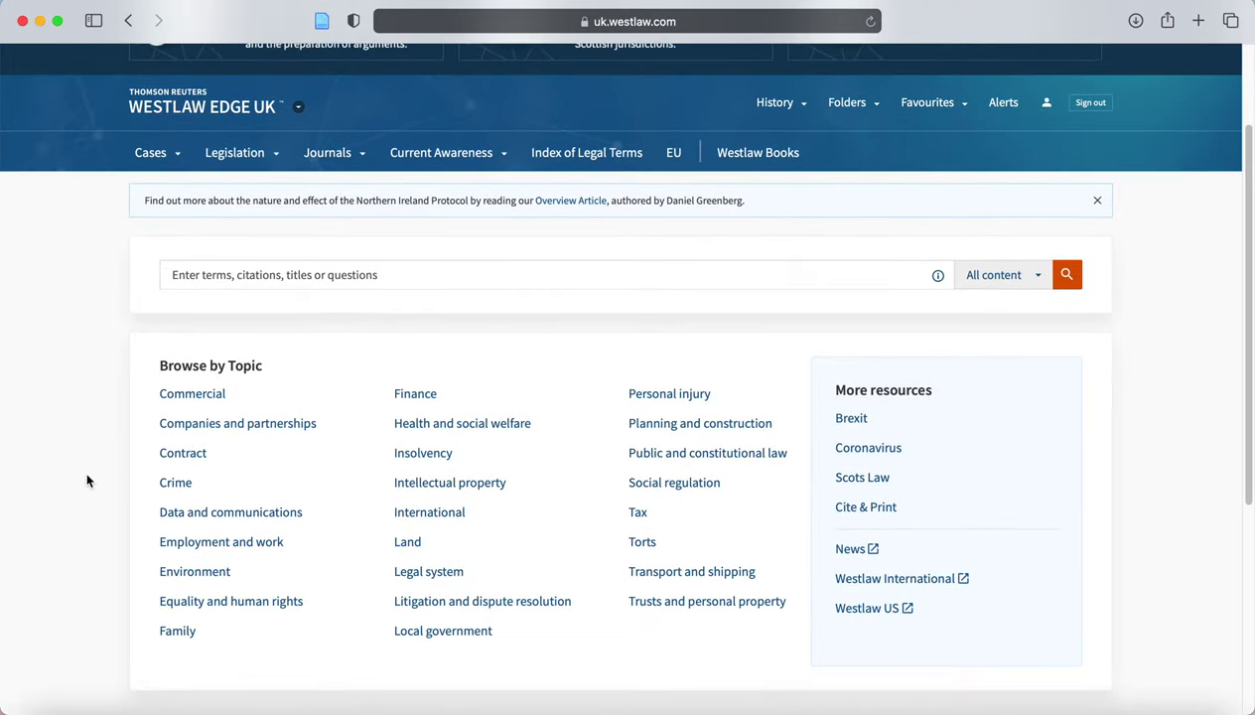
pyautogui.scroll(-1, 87, 481)
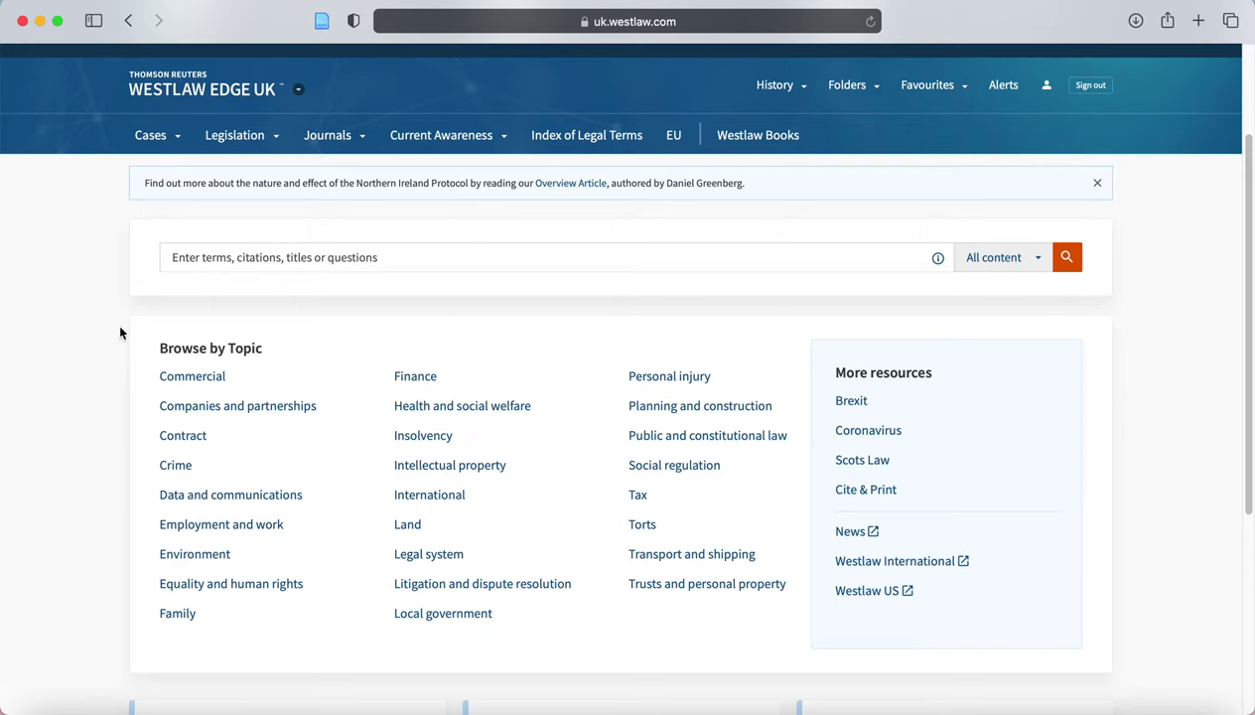
# Select the all-content search box and look over the Cases, Legislation and Journals menus
pyautogui.click(183, 257)
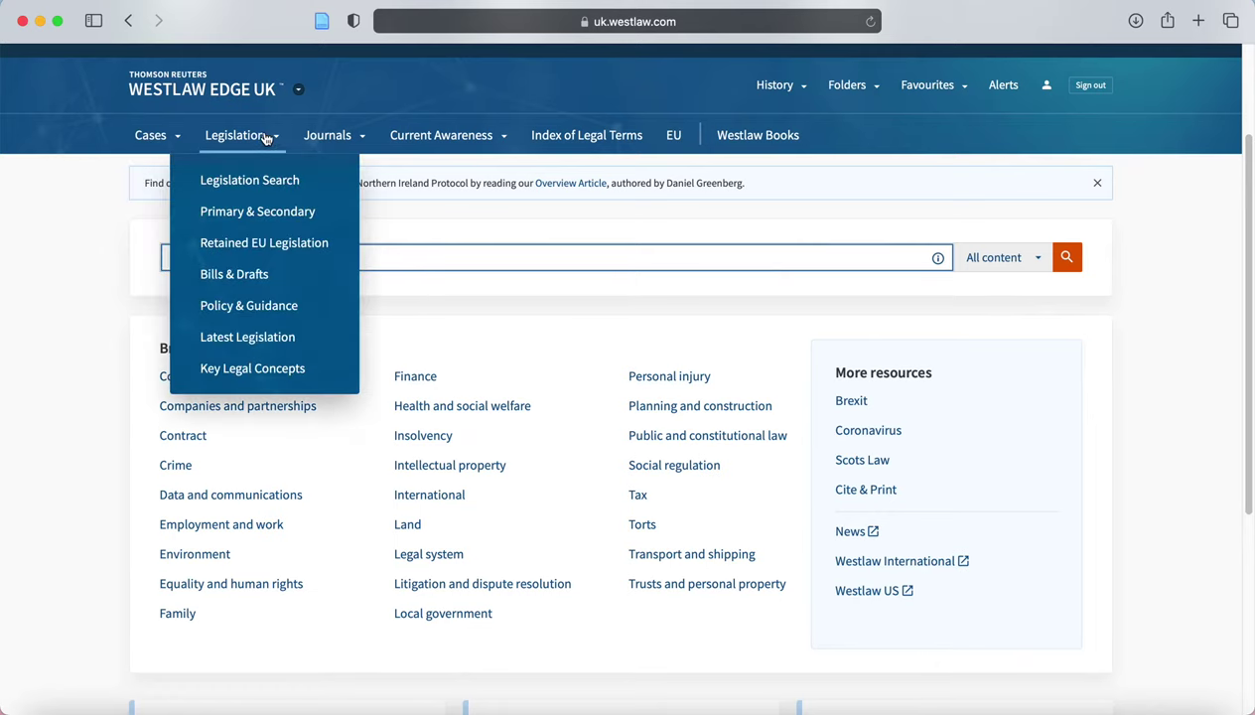
pyautogui.moveTo(305, 140)
pyautogui.moveTo(170, 137)
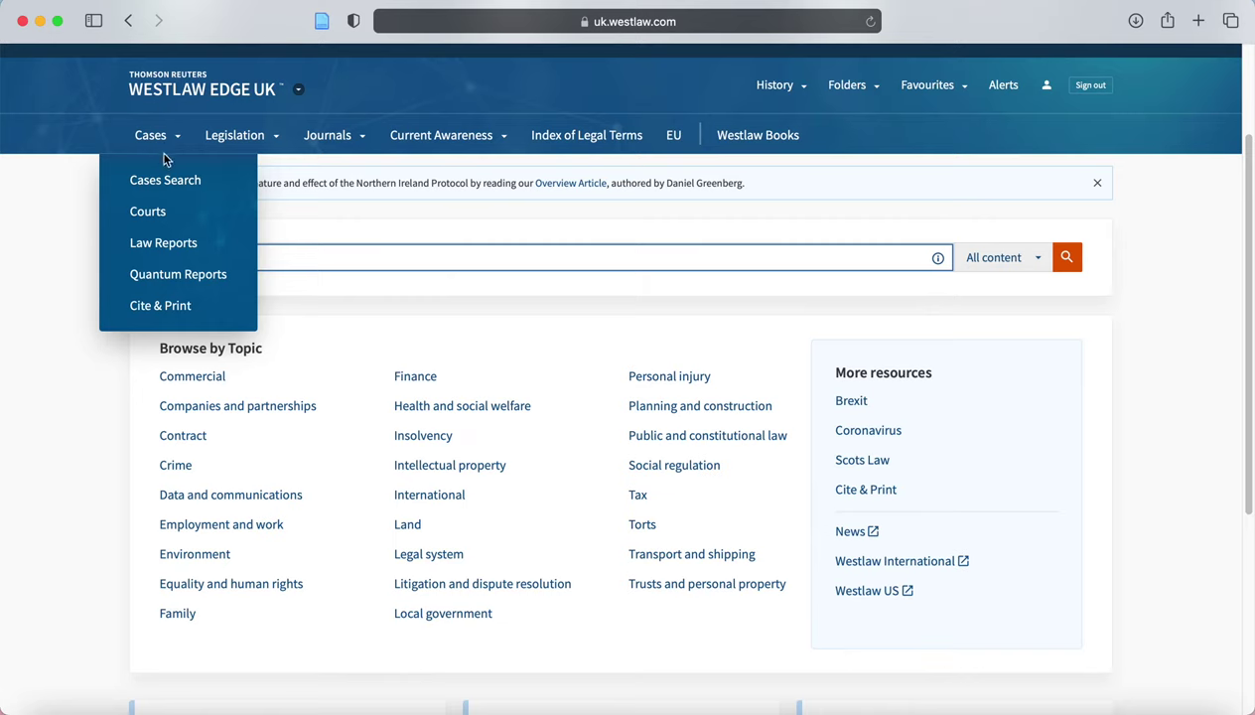
# Search cases with 'donoghue v stevenson' in the Parties field of the Cases Search form
pyautogui.click(164, 181)
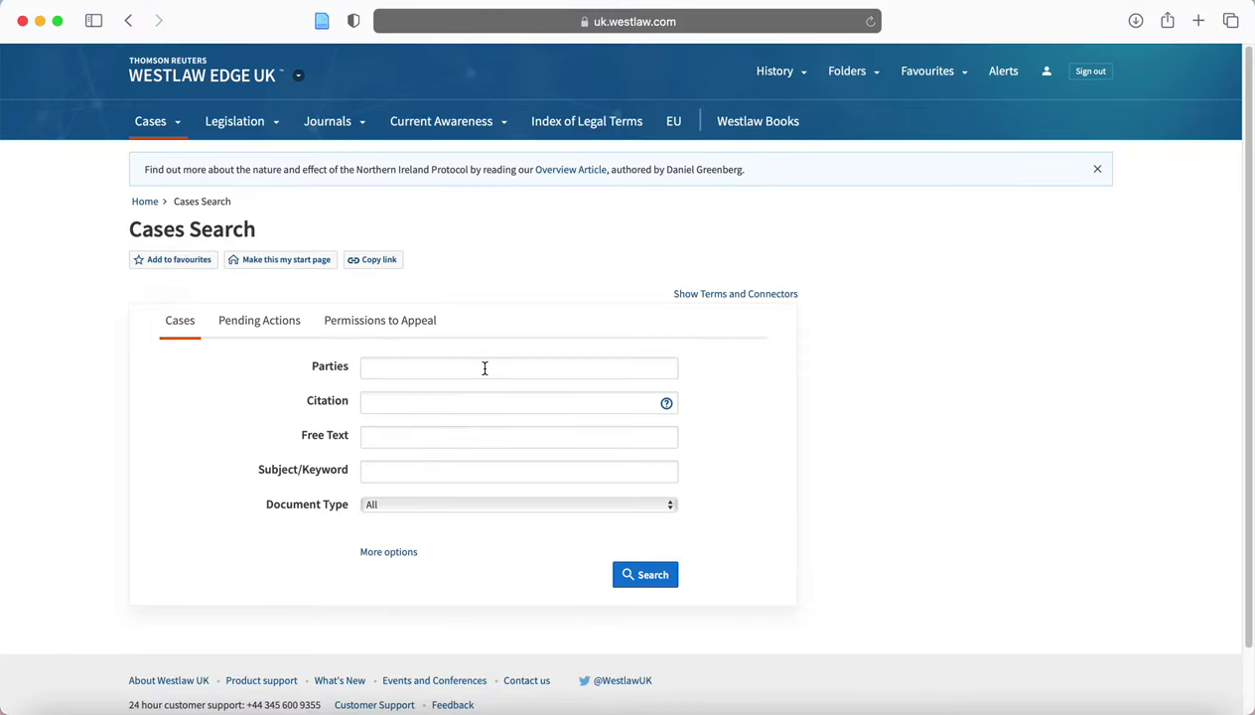
pyautogui.scroll(-1, 483, 368)
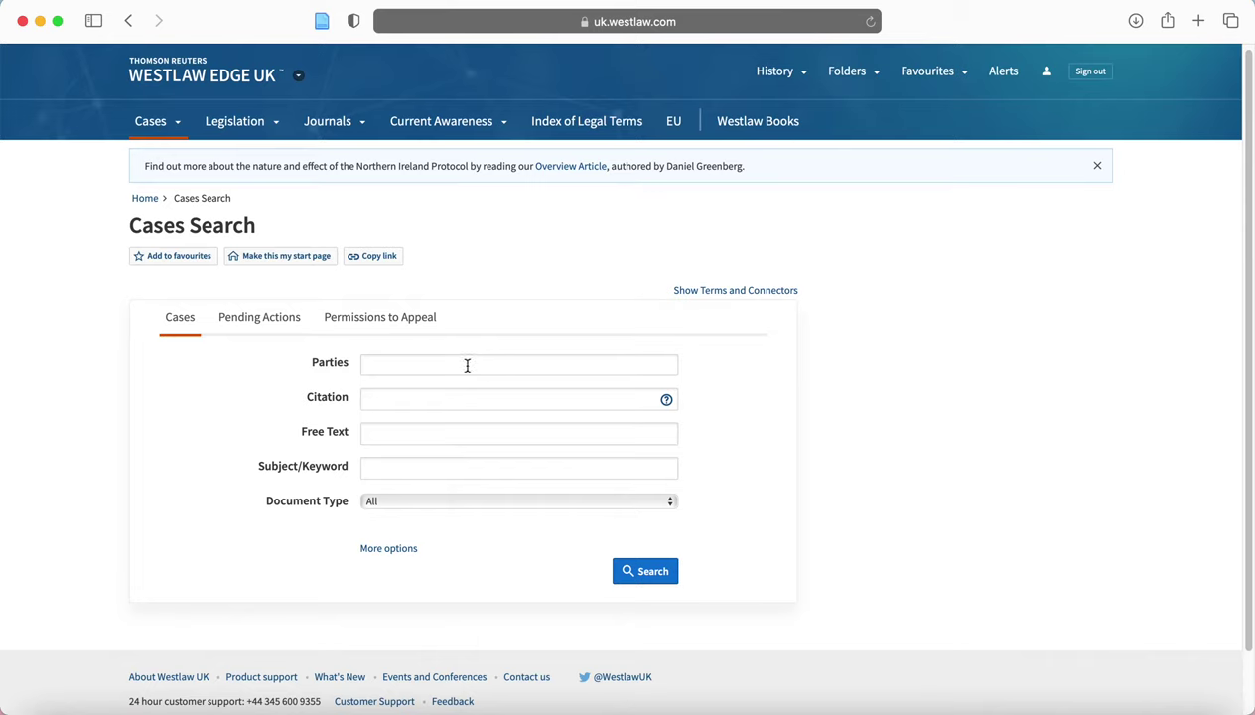
pyautogui.click(467, 366)
pyautogui.doubleClick(325, 363)
pyautogui.moveTo(307, 397); pyautogui.dragTo(353, 403)
pyautogui.click(367, 433)
pyautogui.click(376, 365)
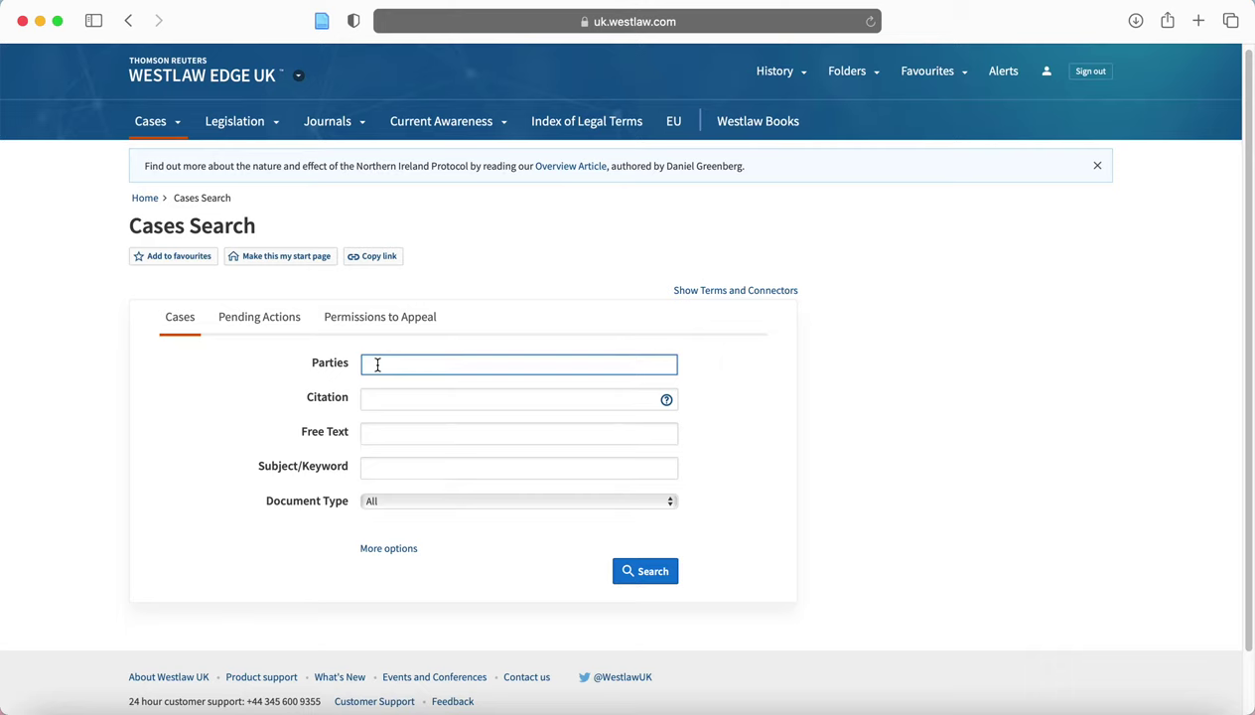
pyautogui.write('donoghue v stevenson')
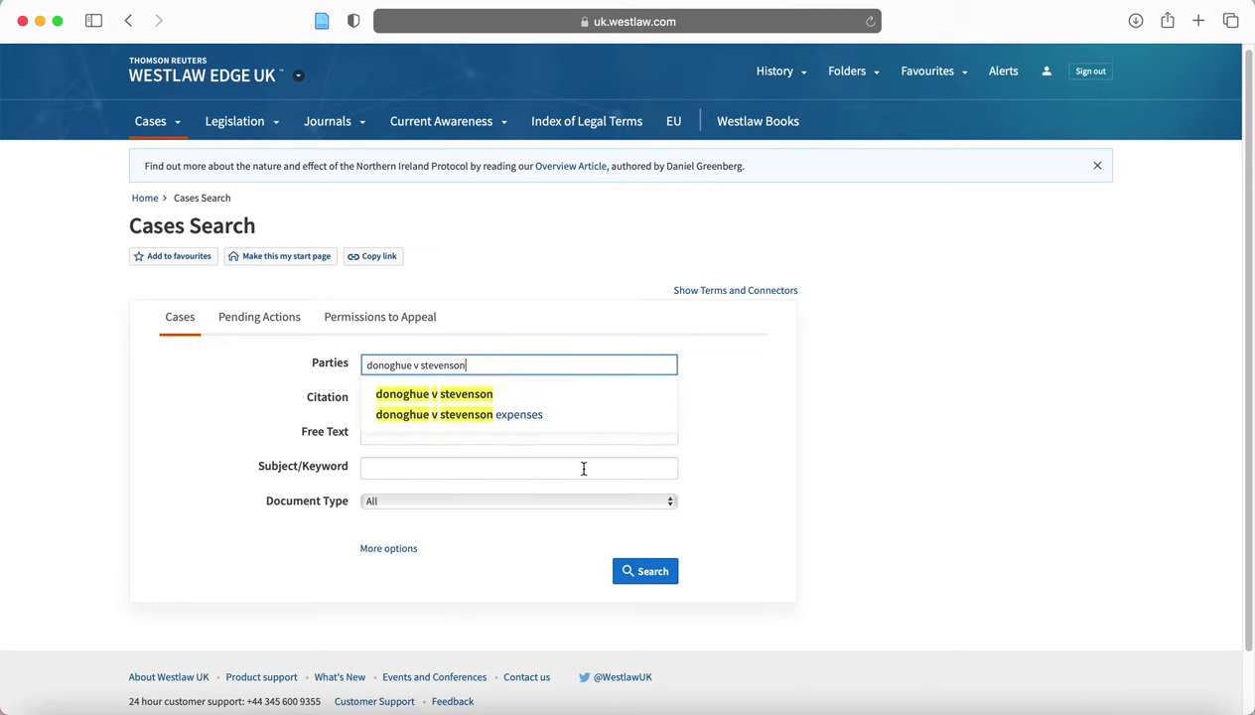
pyautogui.click(628, 580)
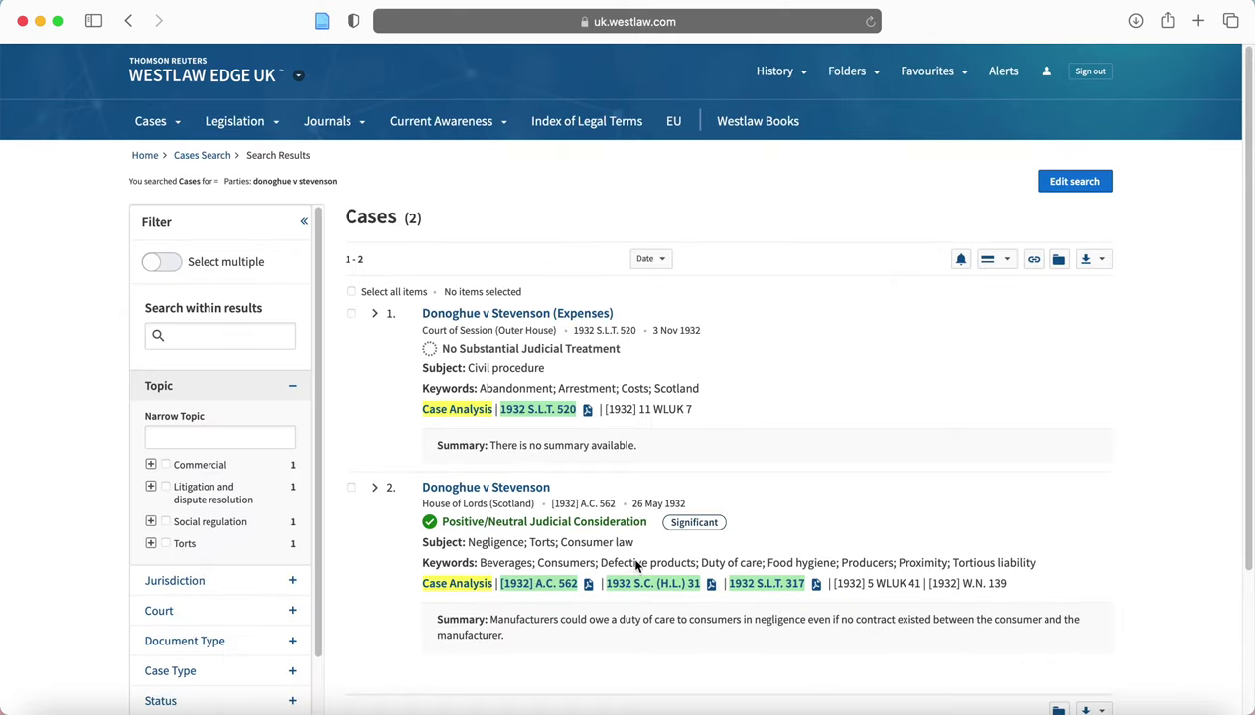
# Highlight the House of Lords result's subject and summary, then open its Case Analysis
pyautogui.scroll(-1, 651, 526)
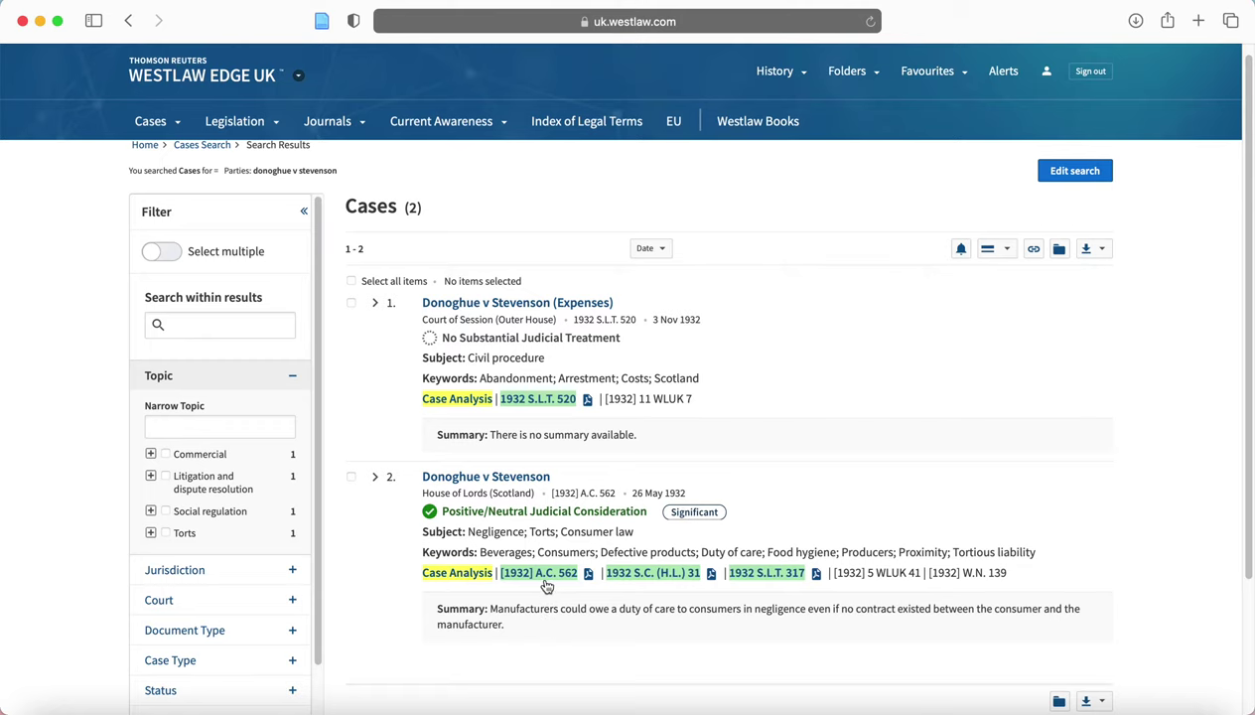
pyautogui.scroll(-1, 550, 562)
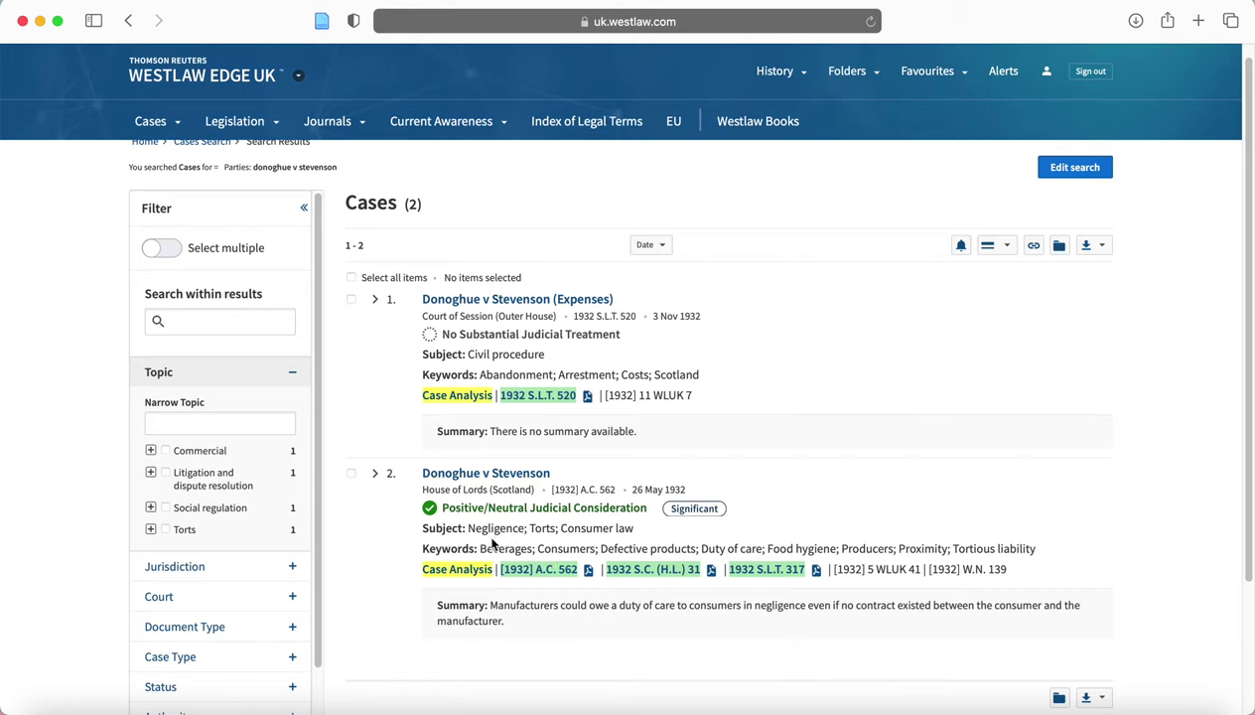
pyautogui.moveTo(419, 528); pyautogui.dragTo(1038, 551)
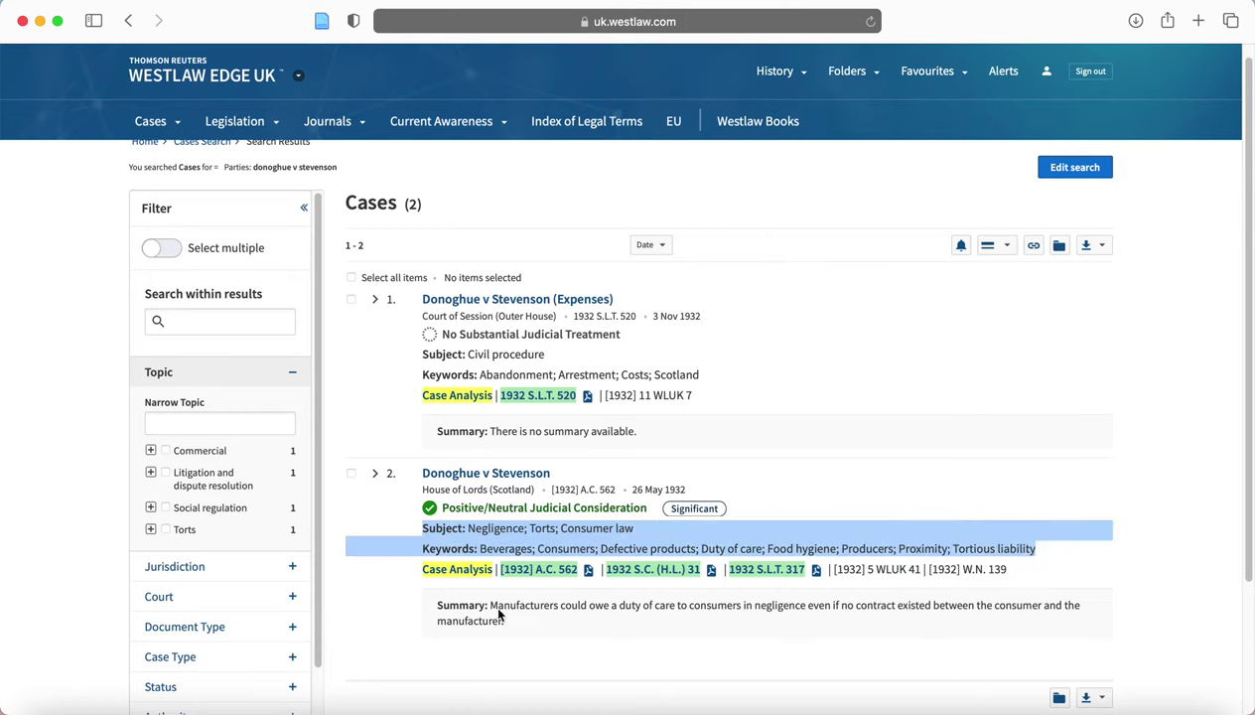
pyautogui.moveTo(499, 615); pyautogui.dragTo(437, 610)
pyautogui.click(581, 619)
pyautogui.scroll(-1, 580, 612)
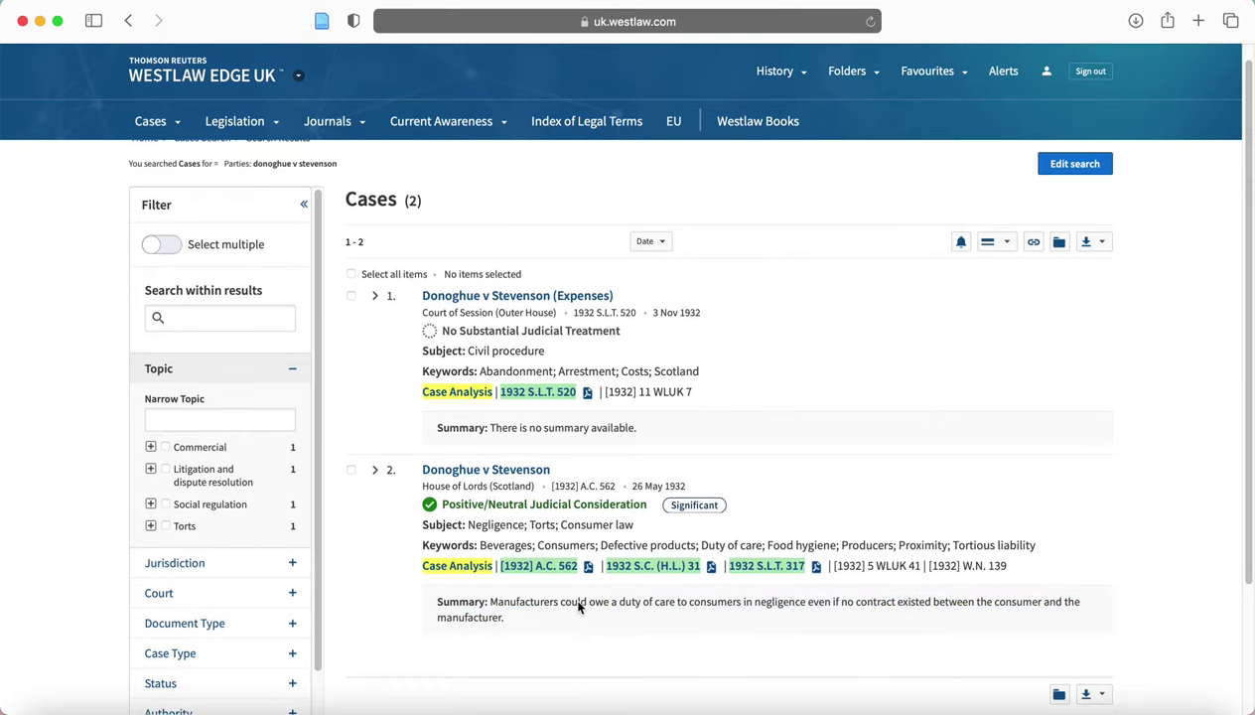
pyautogui.click(457, 569)
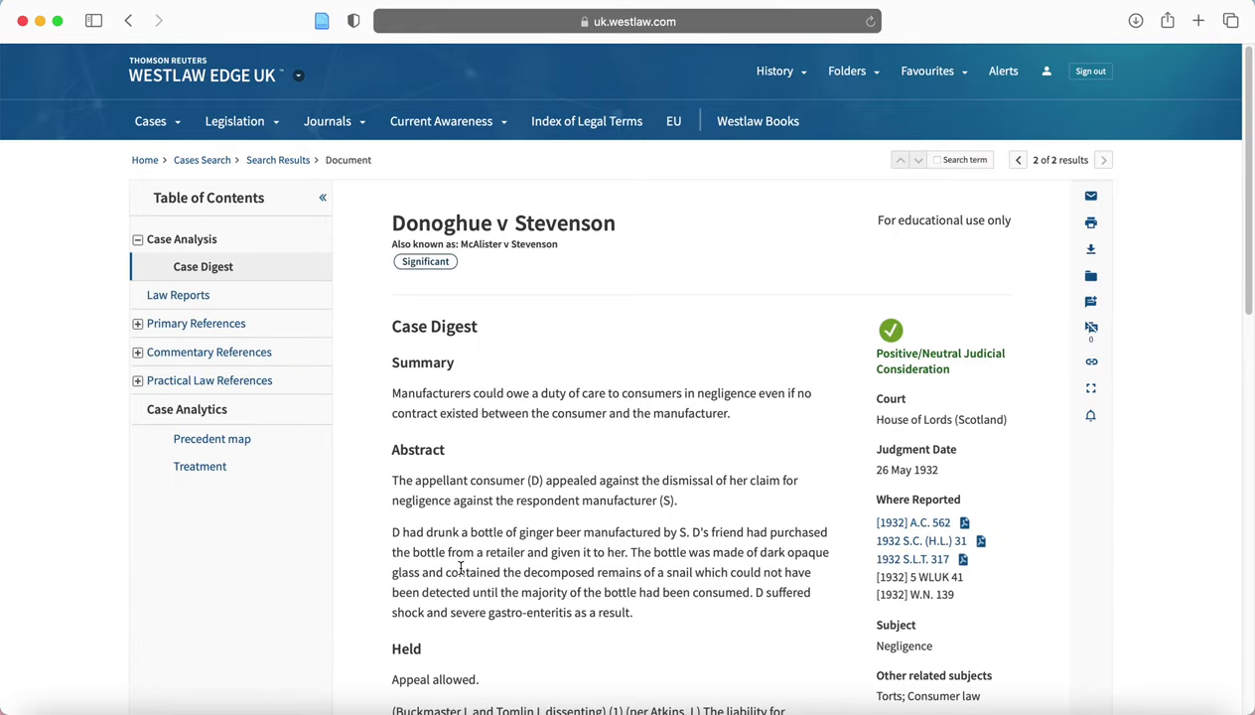
# Scroll through the Case Digest and open the [1932] A.C. 562 report under Where Reported
pyautogui.scroll(-2, 461, 568)
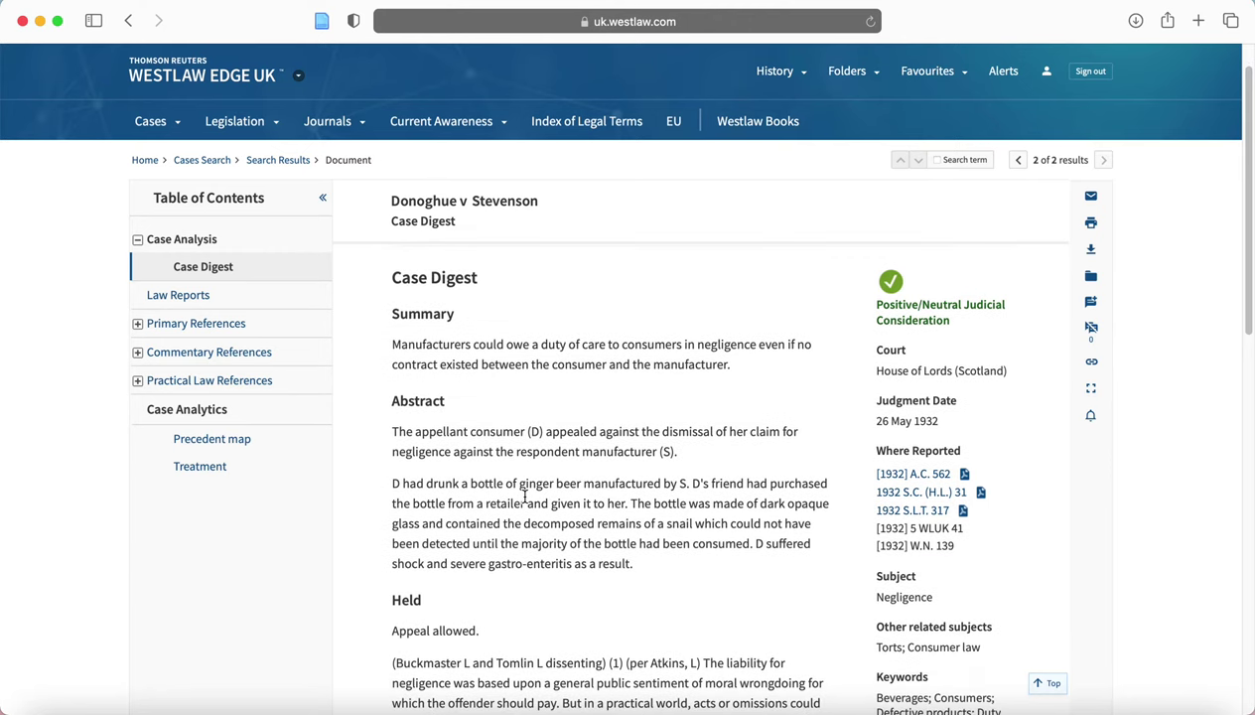
pyautogui.scroll(-5, 492, 557)
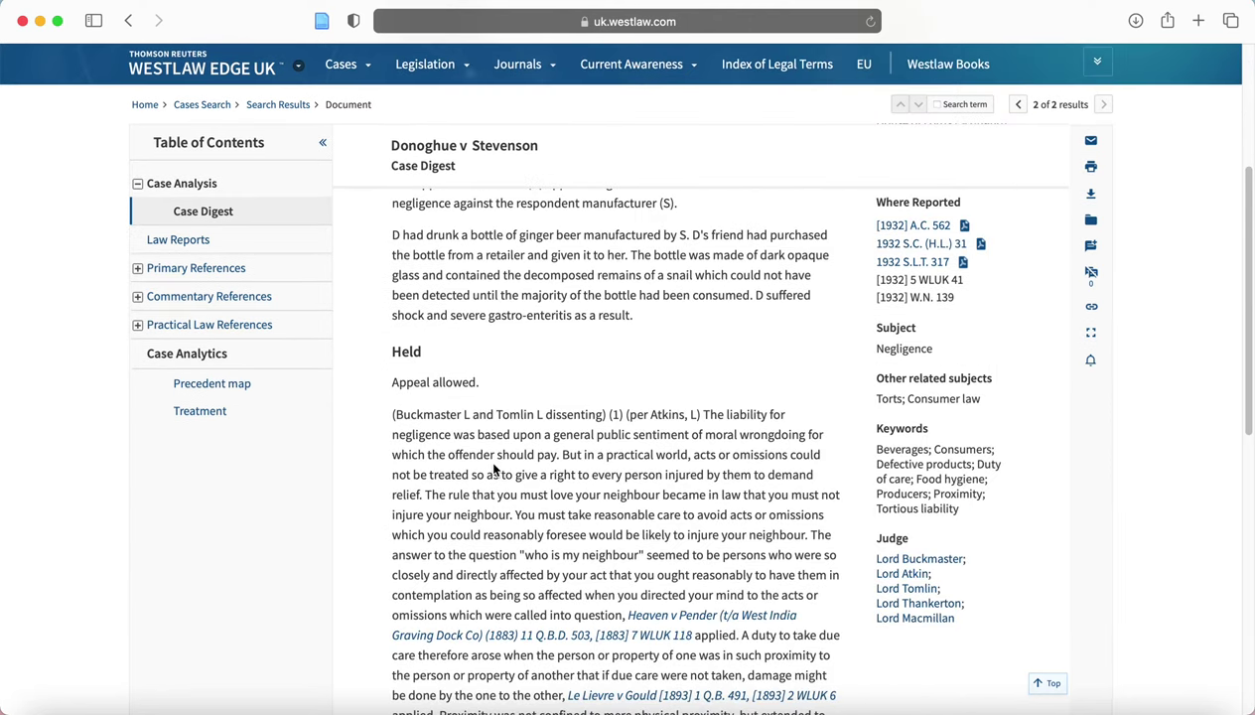
pyautogui.scroll(-4, 495, 469)
pyautogui.scroll(2, 494, 469)
pyautogui.scroll(5, 494, 470)
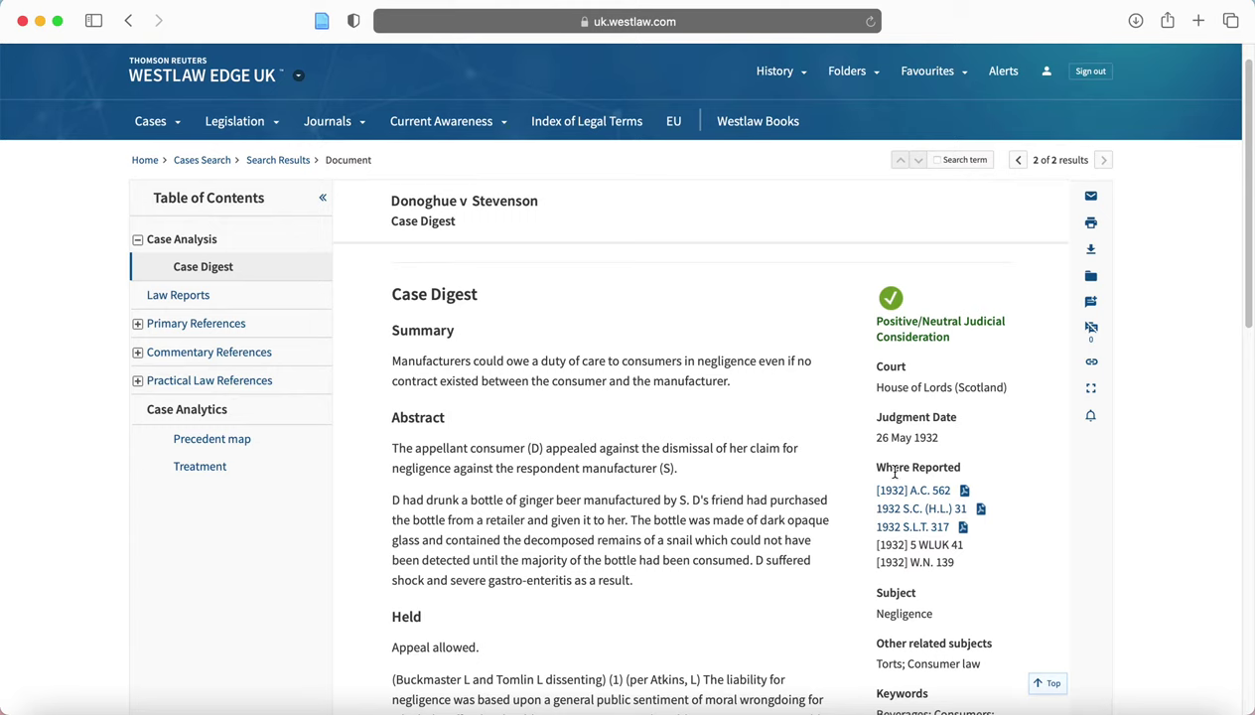
pyautogui.click(877, 476)
pyautogui.moveTo(877, 476); pyautogui.dragTo(978, 471)
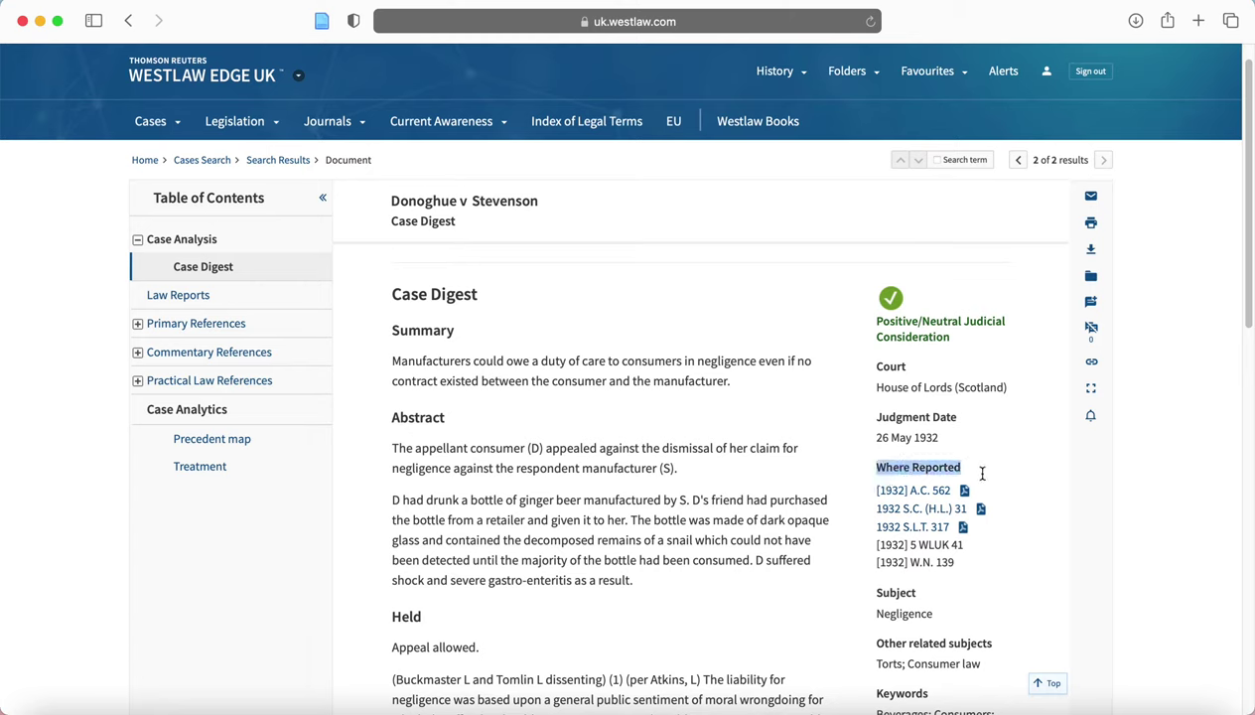
pyautogui.click(944, 494)
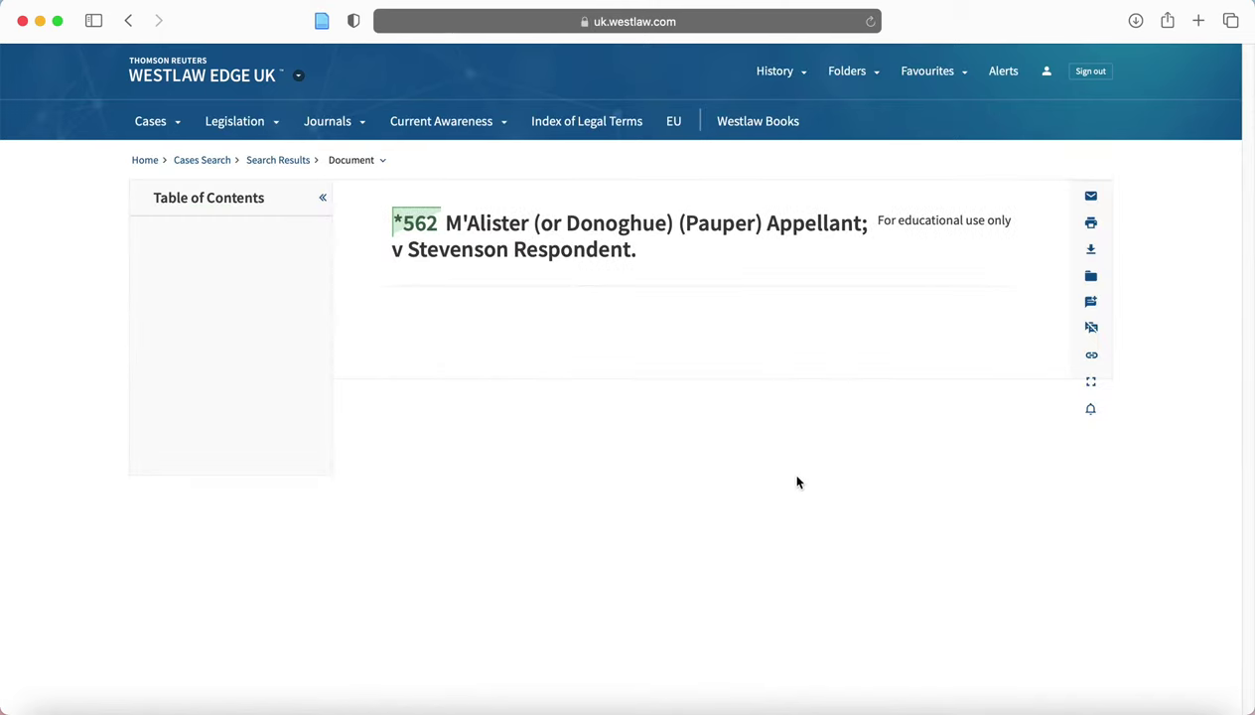
# Scroll through the M'Alister (or Donoghue) v Stevenson law report
pyautogui.scroll(-1, 725, 442)
pyautogui.scroll(-10, 705, 365)
pyautogui.scroll(-15, 716, 390)
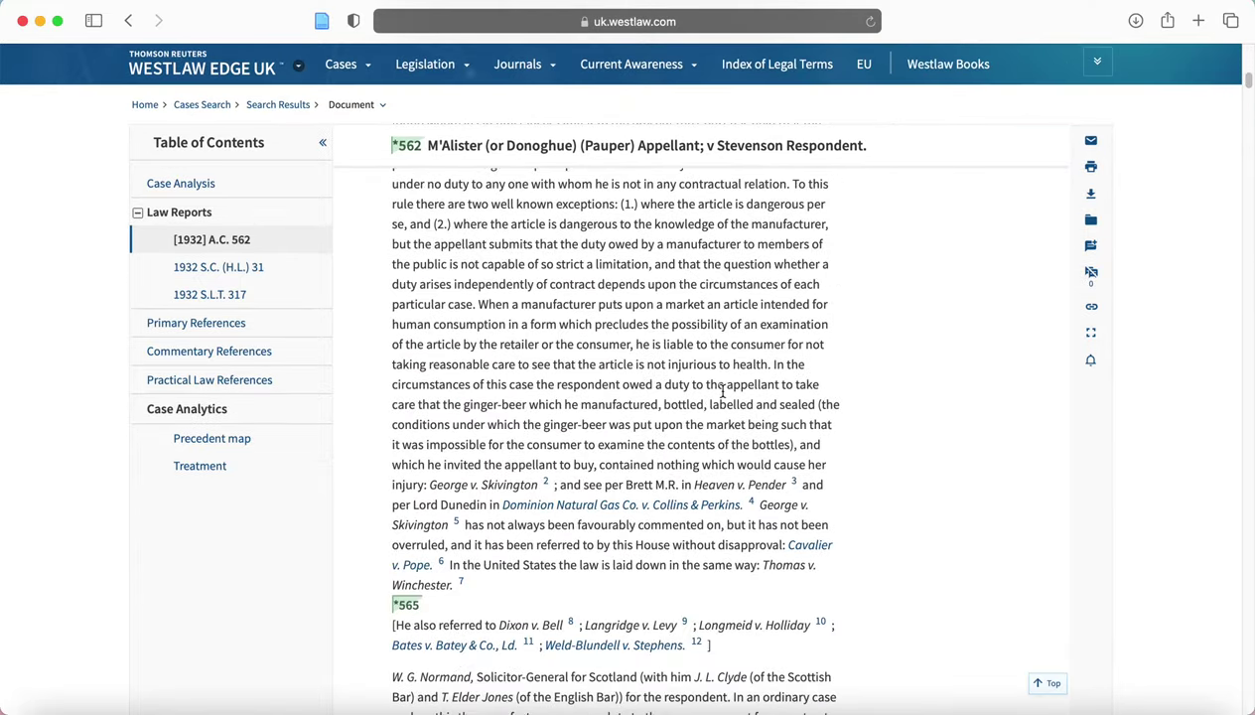
pyautogui.scroll(-5, 722, 396)
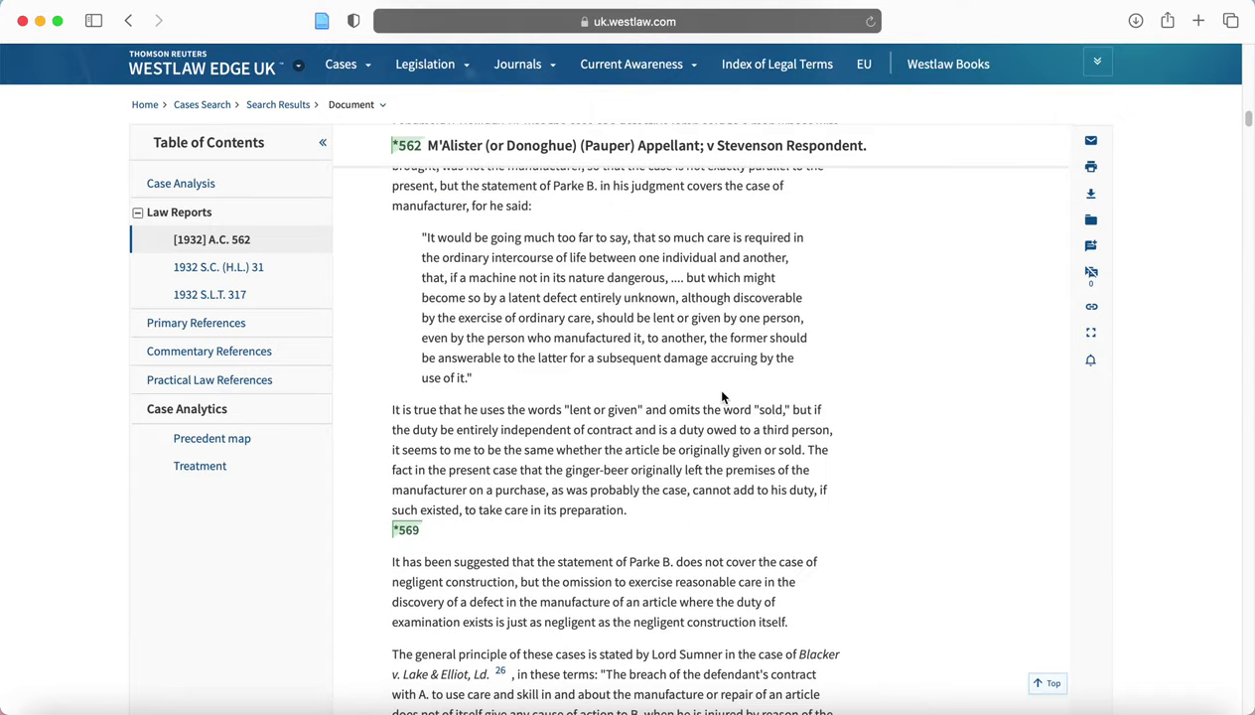
pyautogui.scroll(20, 722, 393)
pyautogui.scroll(5, 722, 394)
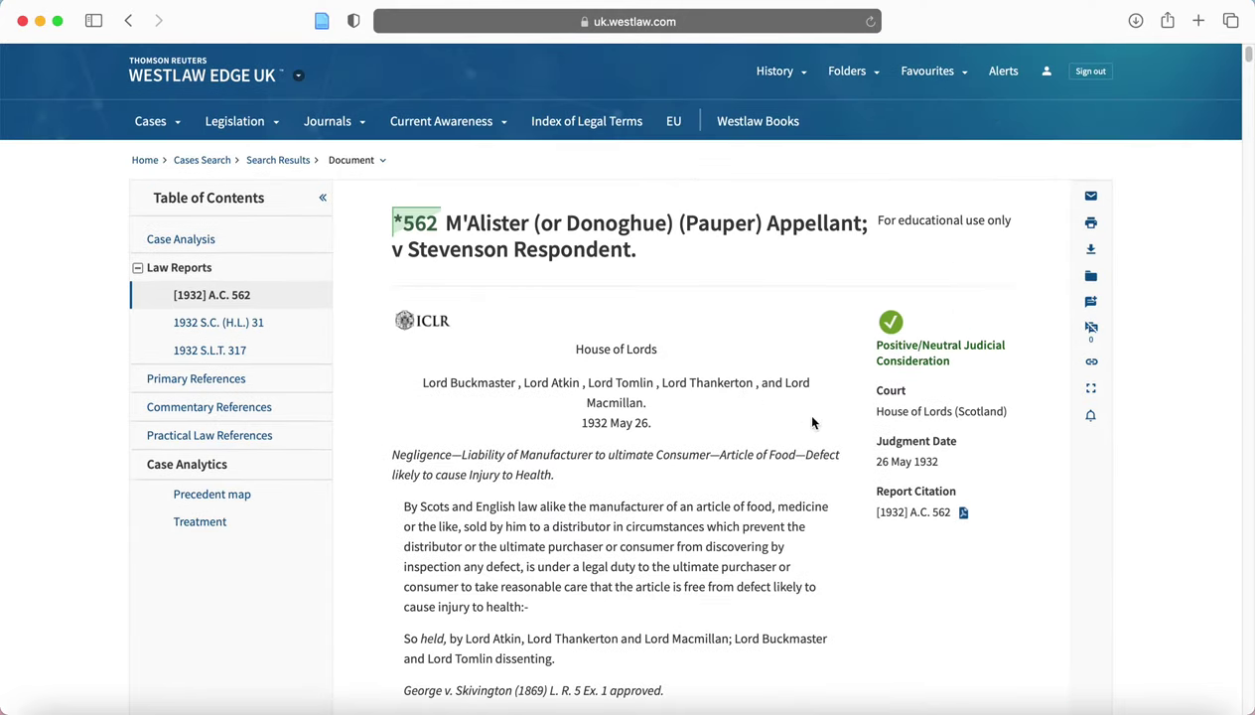
# Highlight the report citation [1932] A.C. 562, then bring up the Cases menu
pyautogui.moveTo(871, 489); pyautogui.dragTo(952, 502)
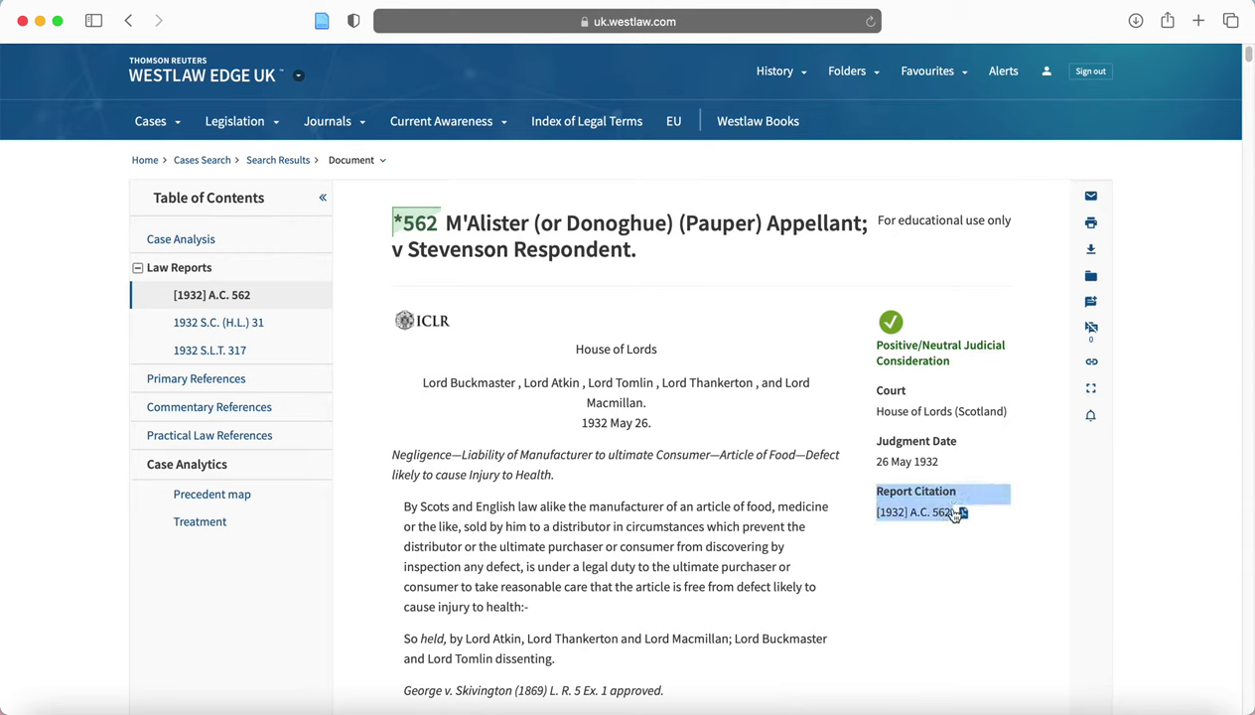
pyautogui.click(884, 509)
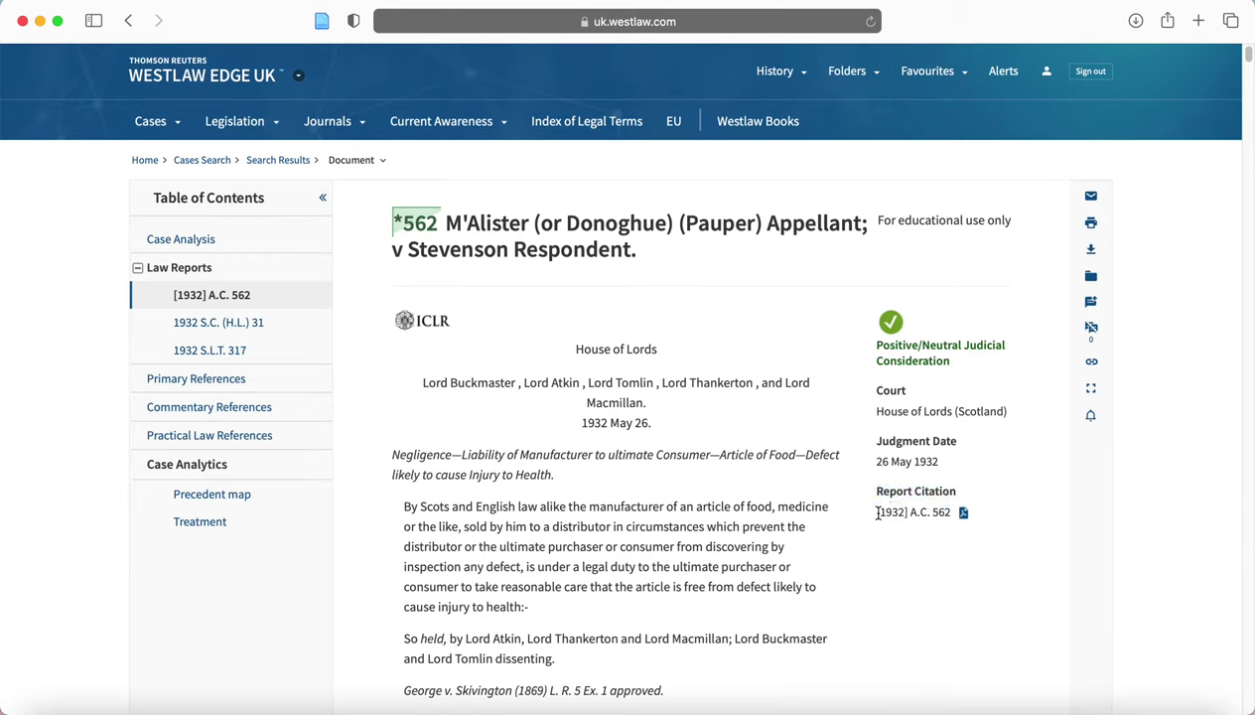
pyautogui.moveTo(878, 511); pyautogui.dragTo(951, 515)
pyautogui.press('super+c')
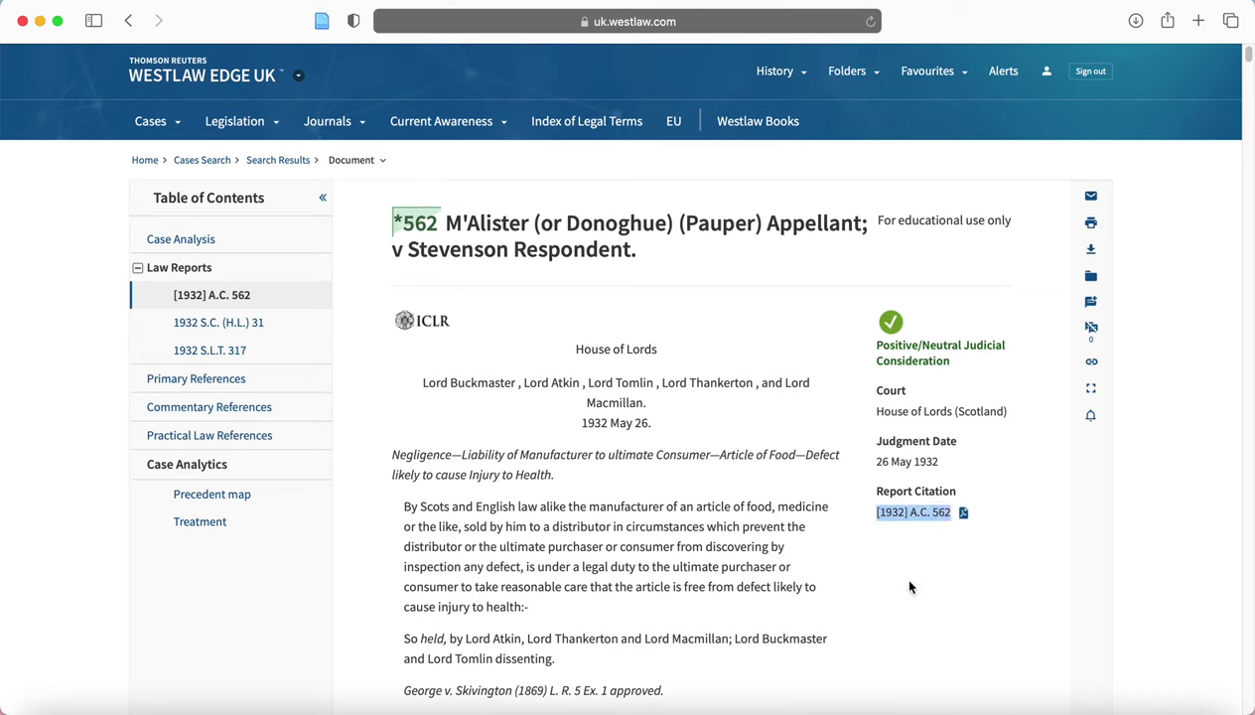
pyautogui.click(898, 573)
pyautogui.click(149, 121)
# Search cases by pasting citation [1932] A.C. 562 into the Citation field
pyautogui.click(165, 171)
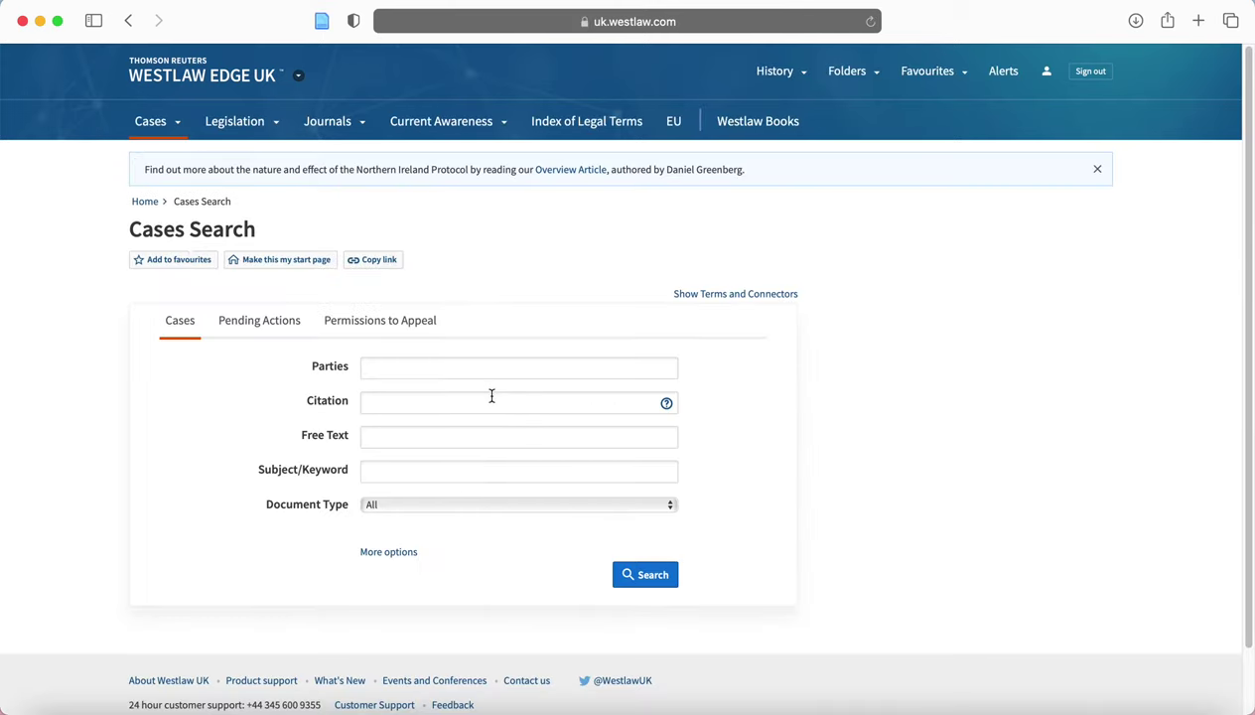
pyautogui.click(492, 402)
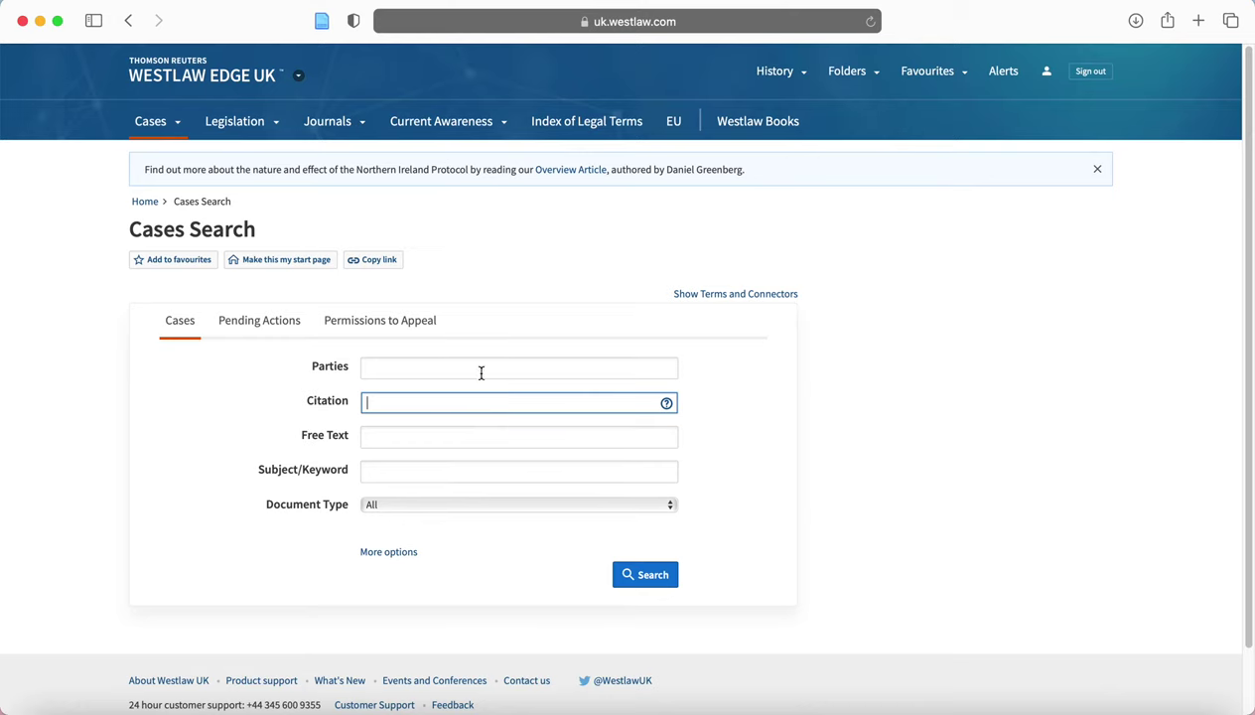
pyautogui.press('super+v')
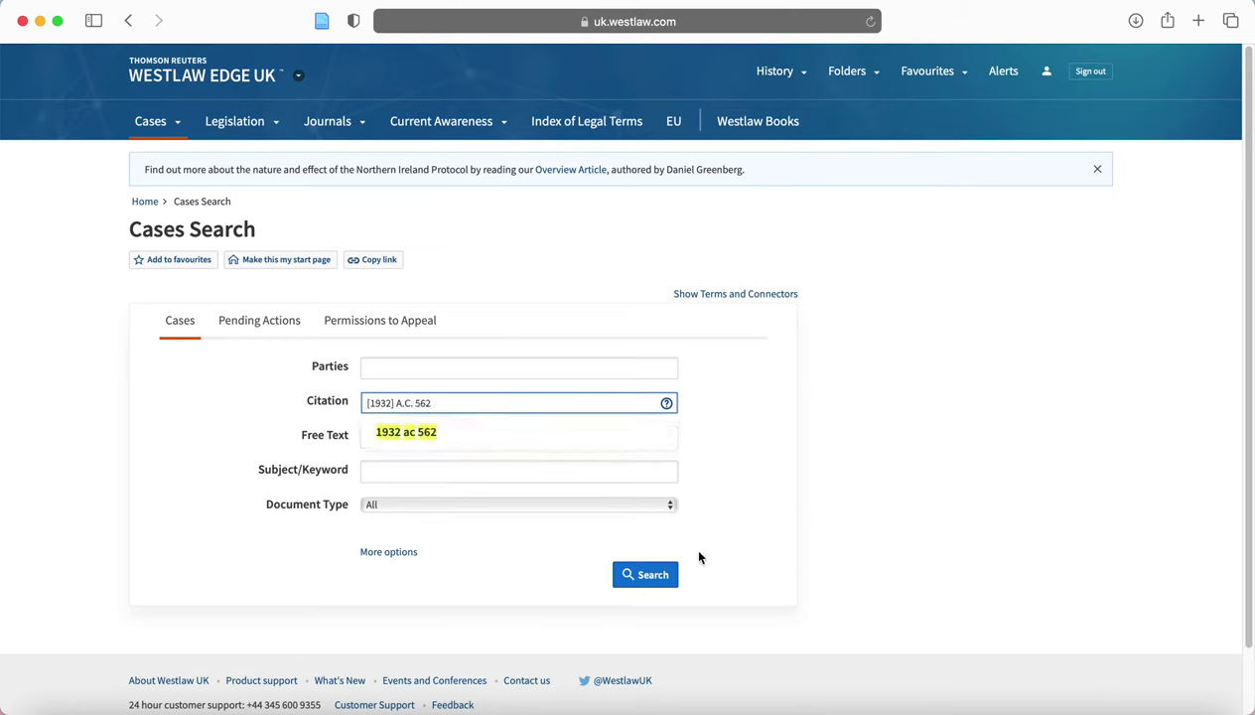
pyautogui.click(651, 581)
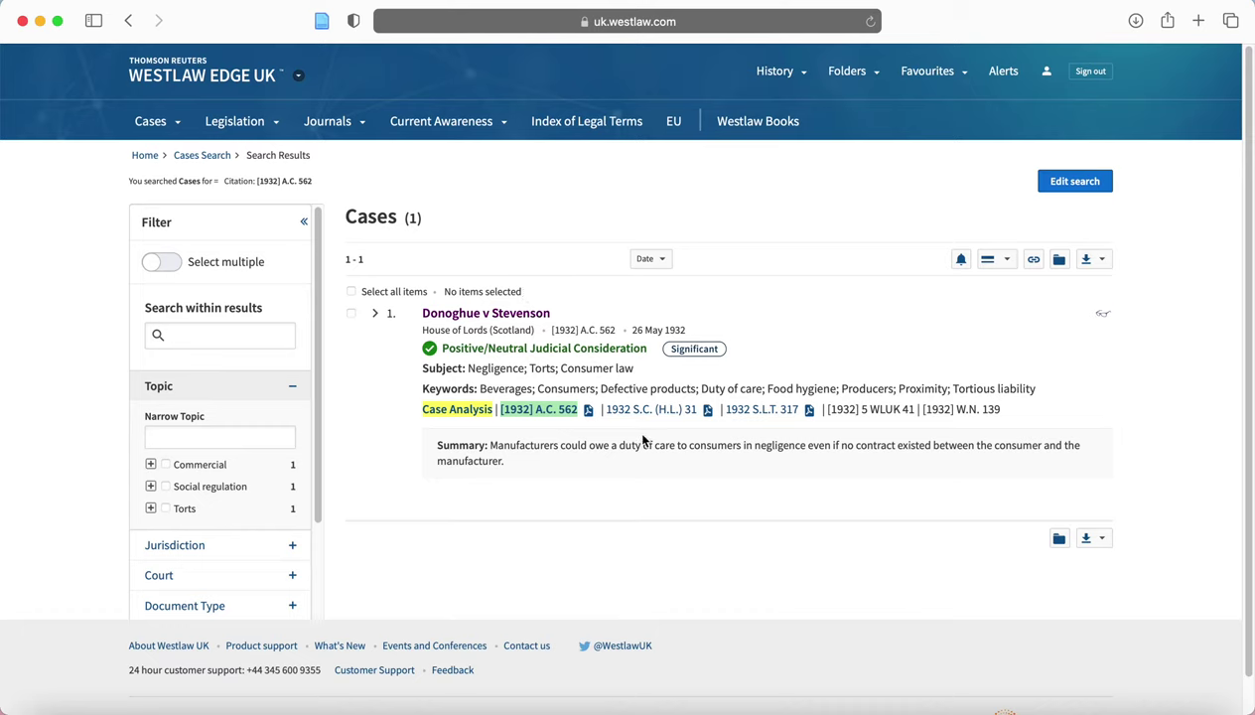
pyautogui.click(151, 121)
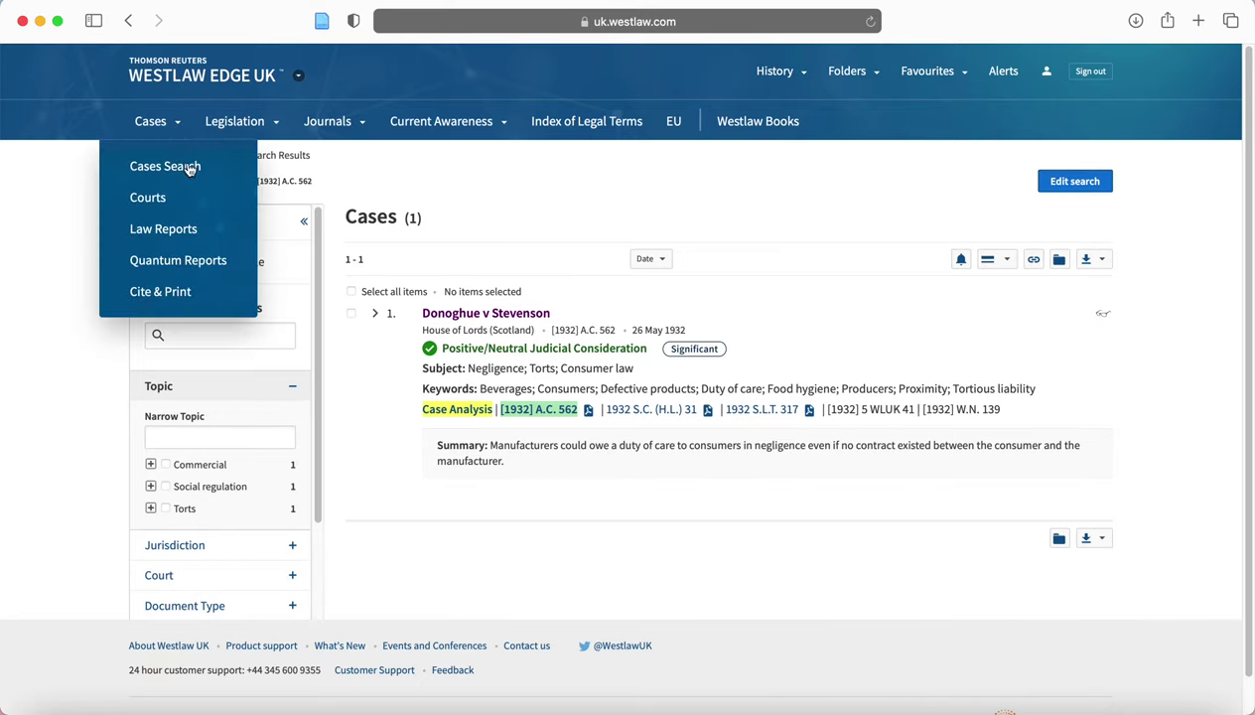
# Search cases for the free-text phrase 'trespass to land'
pyautogui.click(190, 168)
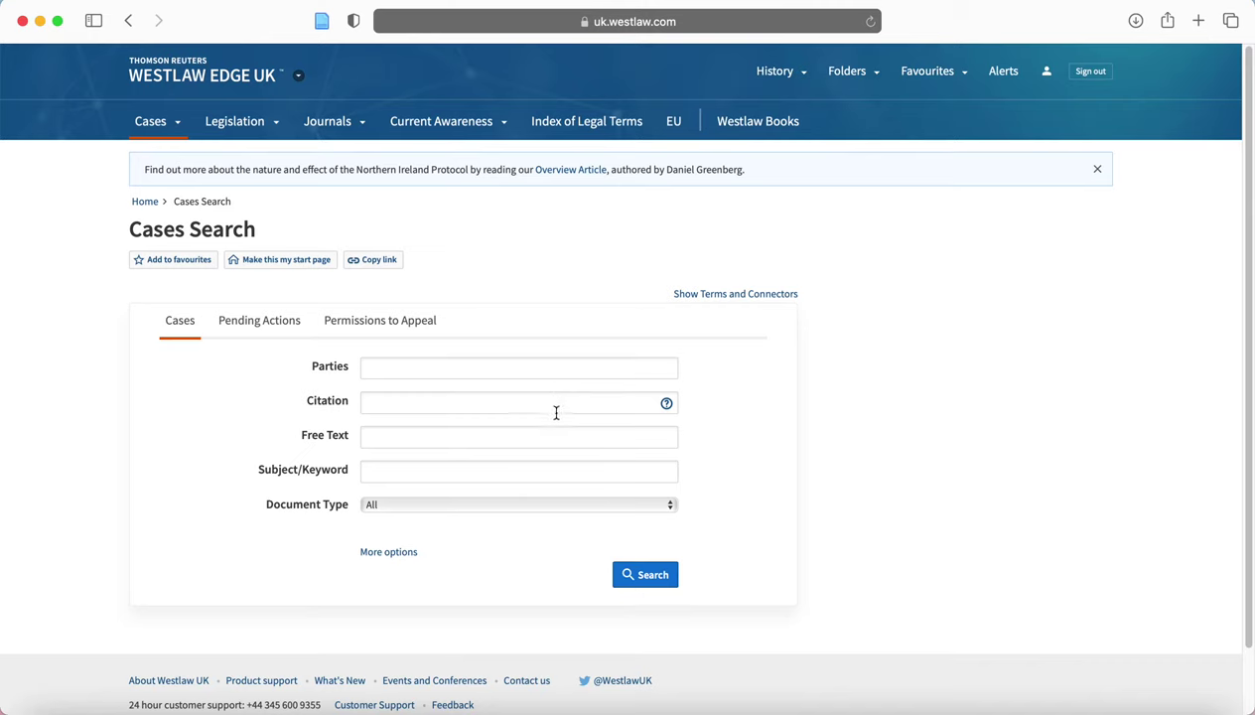
pyautogui.click(560, 433)
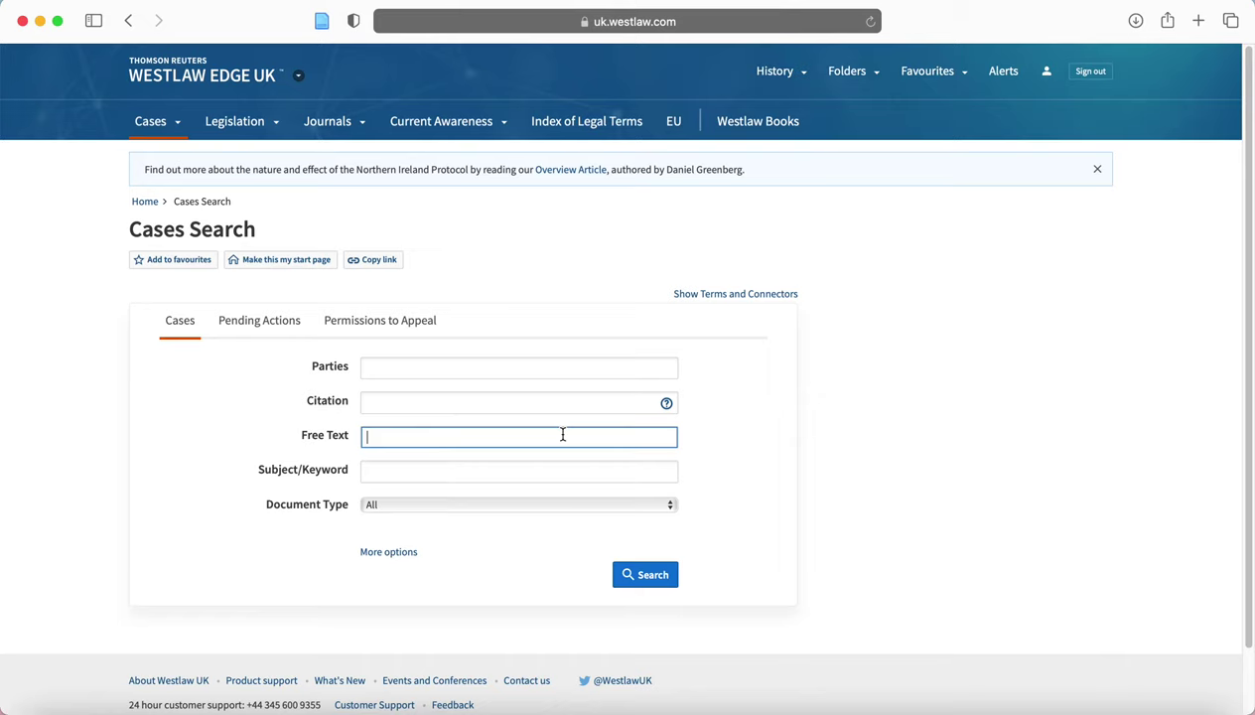
pyautogui.write('"trespass to land')
pyautogui.click(660, 573)
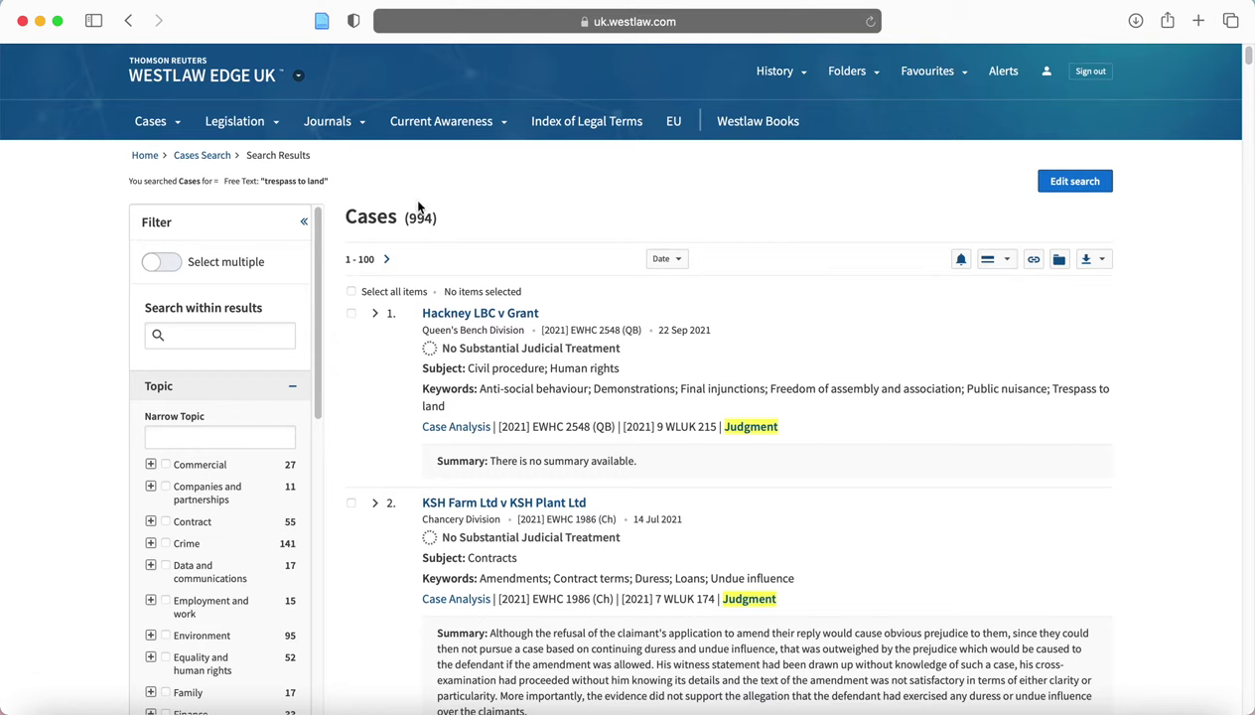
# Note the 994-case count, keep the date sort order, and scroll through the results
pyautogui.moveTo(440, 219); pyautogui.dragTo(402, 218)
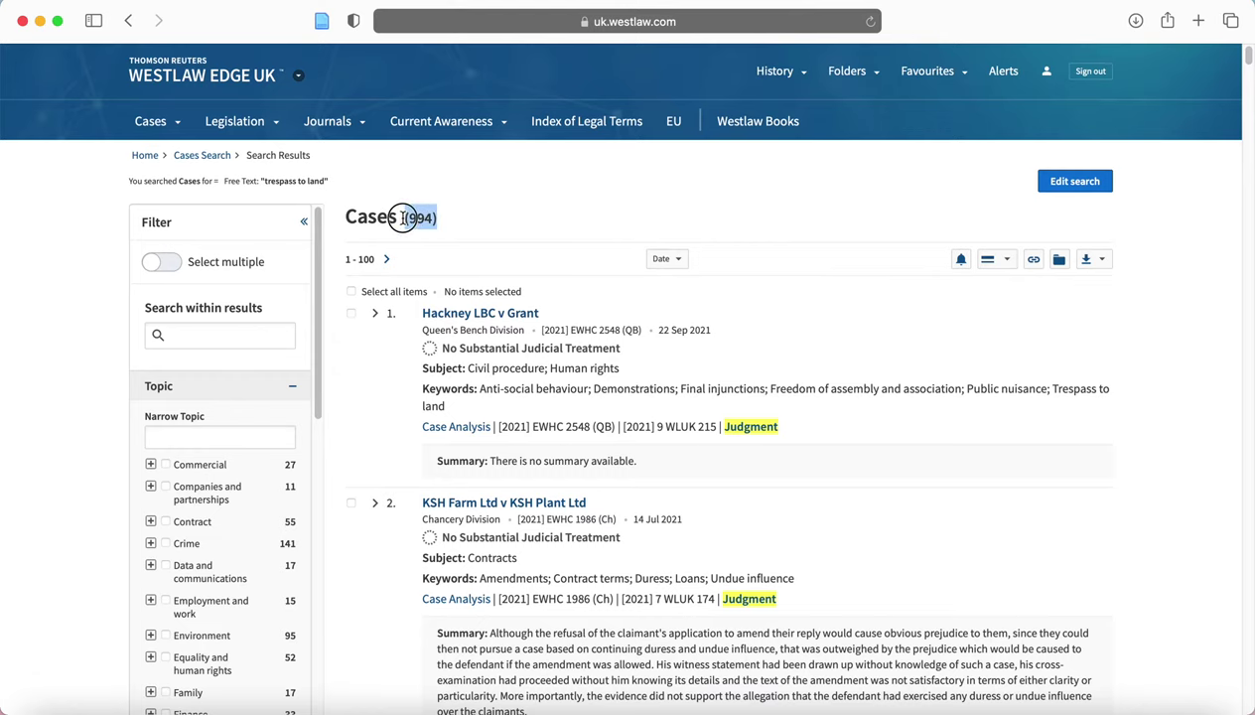
pyautogui.click(567, 206)
pyautogui.scroll(-1, 974, 474)
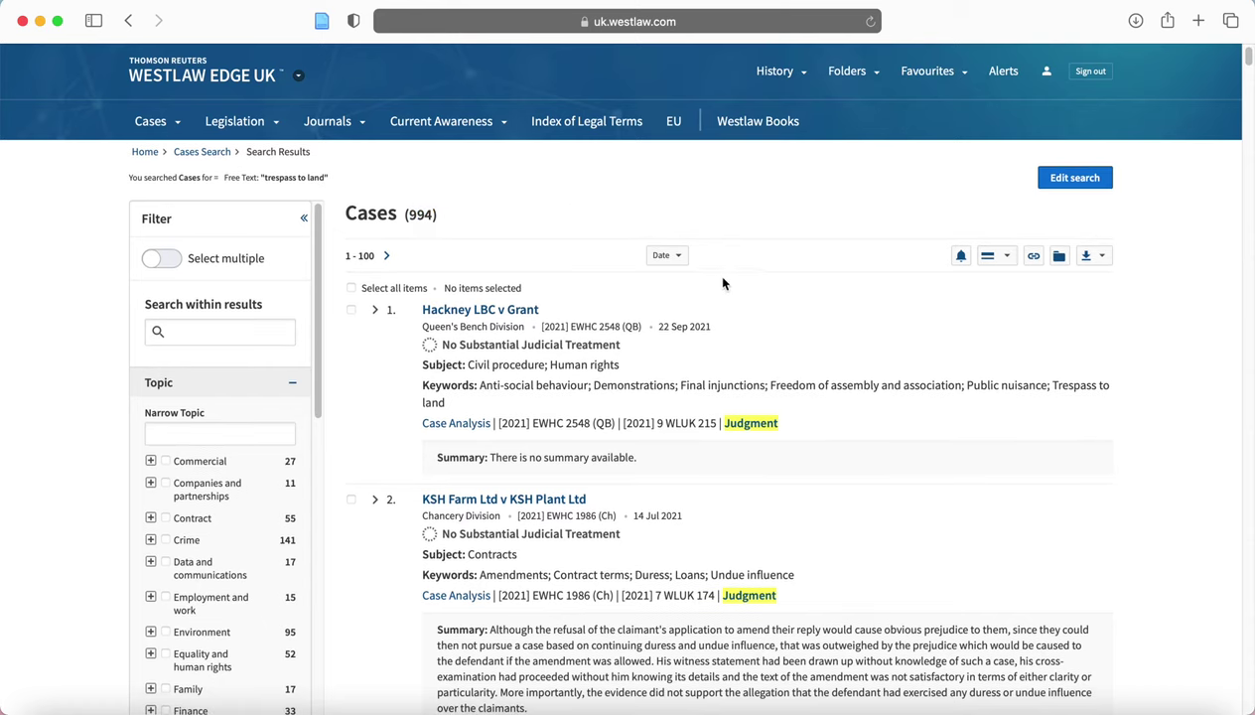
pyautogui.click(679, 260)
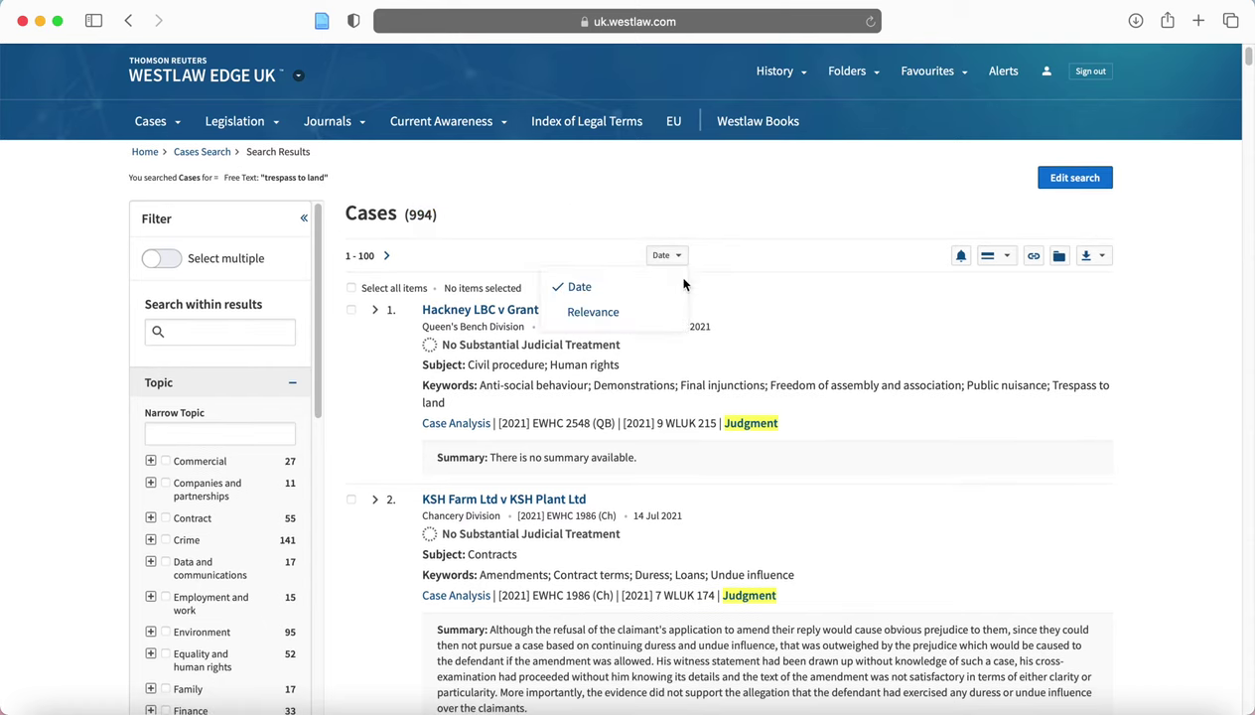
pyautogui.click(706, 211)
pyautogui.scroll(-10, 904, 374)
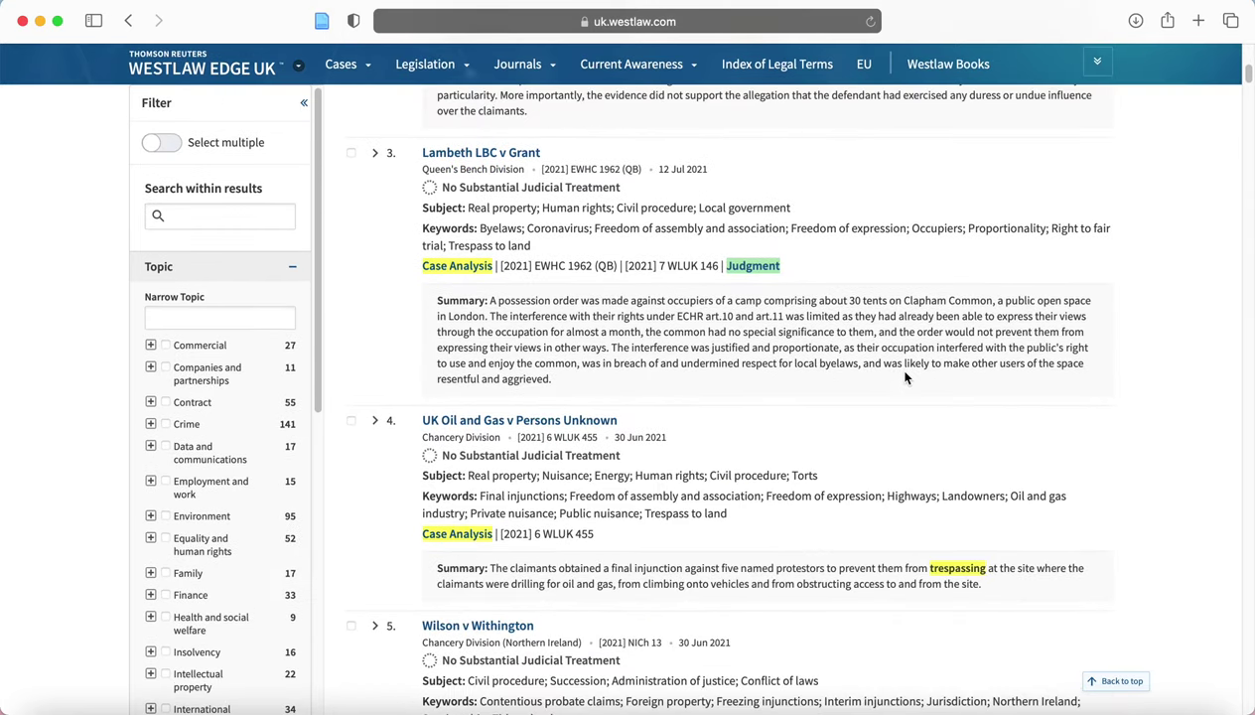
pyautogui.scroll(-10, 906, 378)
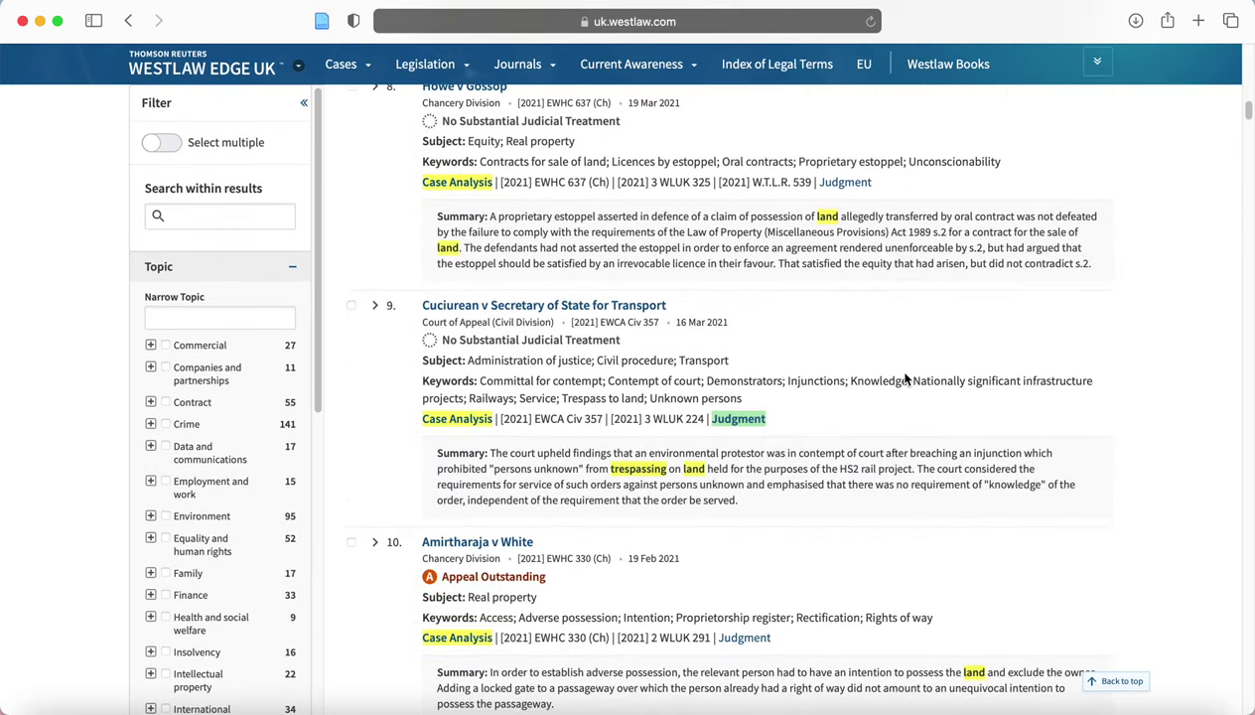
pyautogui.scroll(20, 906, 378)
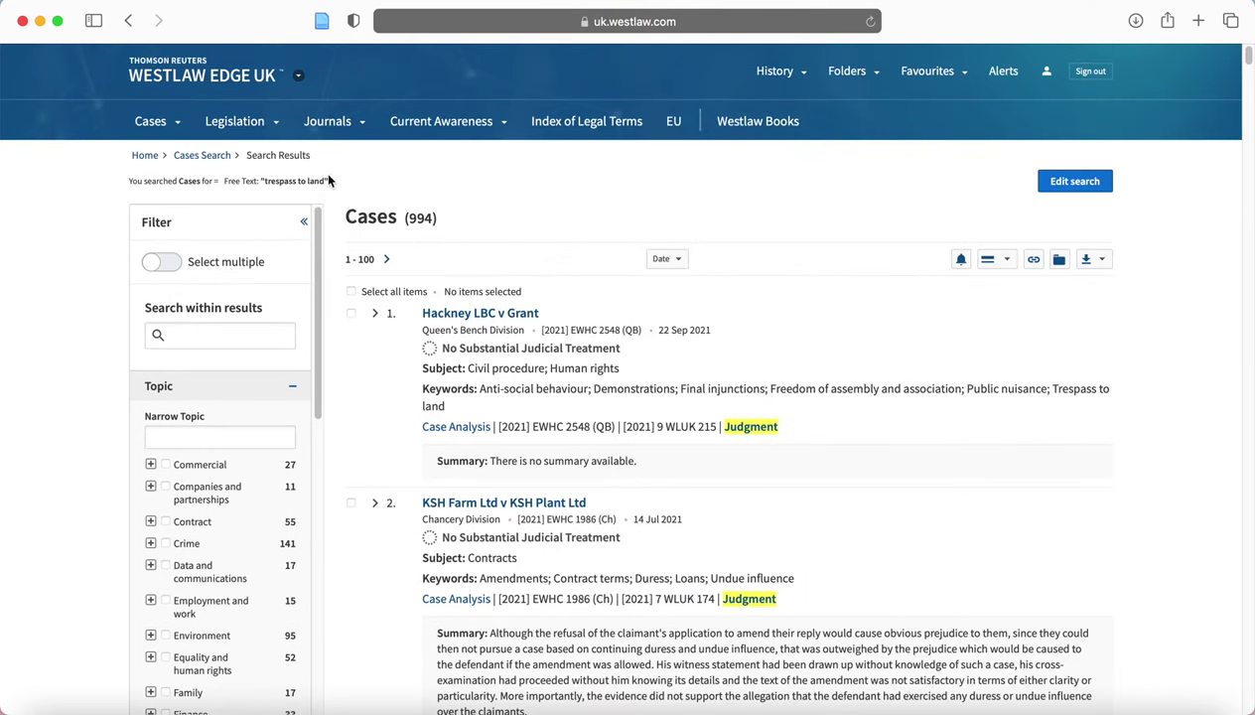
# On Cases Search, type the query 'trespass to land' AND 'highways', then clear it
pyautogui.click(201, 156)
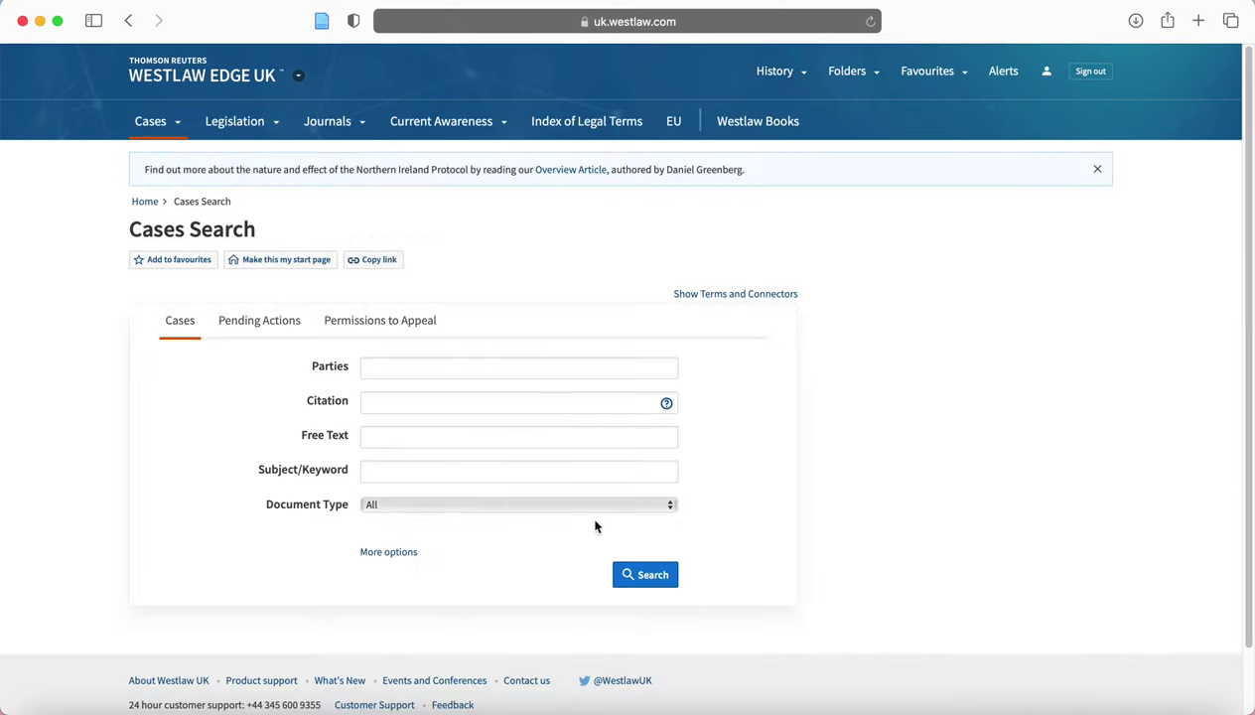
pyautogui.click(539, 443)
pyautogui.write('"trespass to land" "')
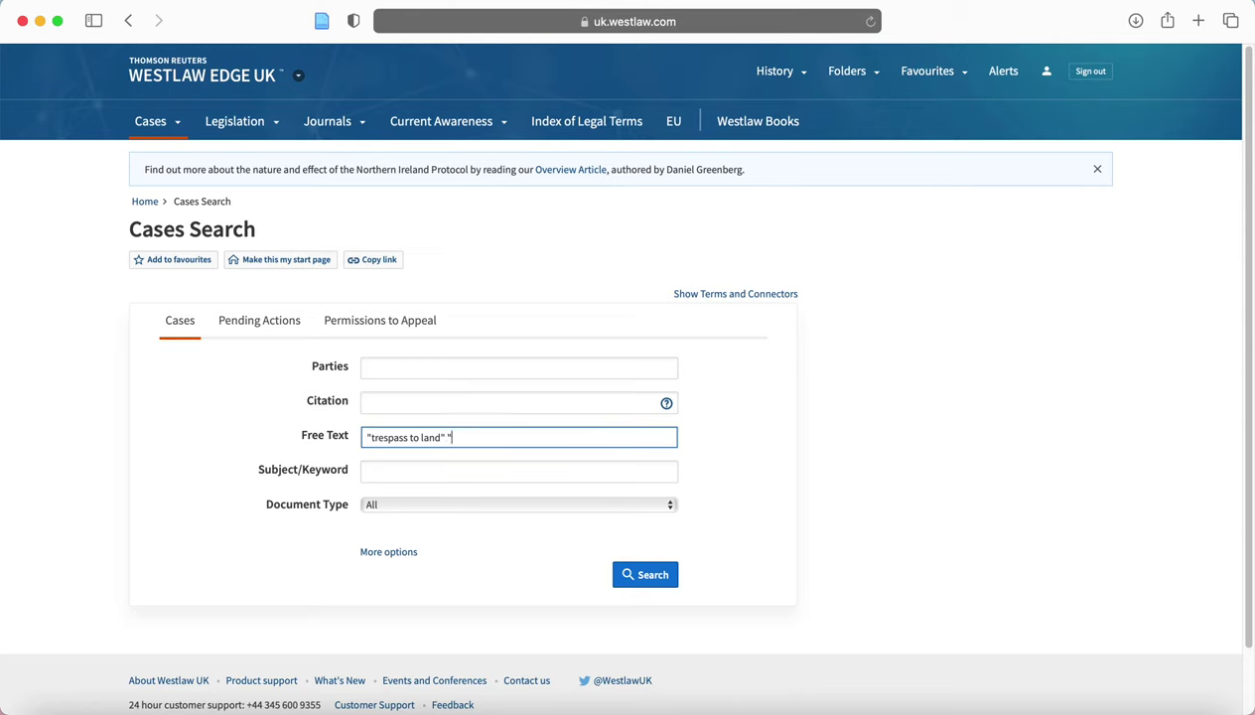
pyautogui.press('BackSpace')
pyautogui.write('AND "')
pyautogui.write('highways"')
pyautogui.moveTo(537, 438); pyautogui.dragTo(316, 425)
pyautogui.press('BackSpace')
pyautogui.click(282, 400)
# Go to Journals Search and enter 'donoghue v stevenson' as the Free Text phrase
pyautogui.click(356, 124)
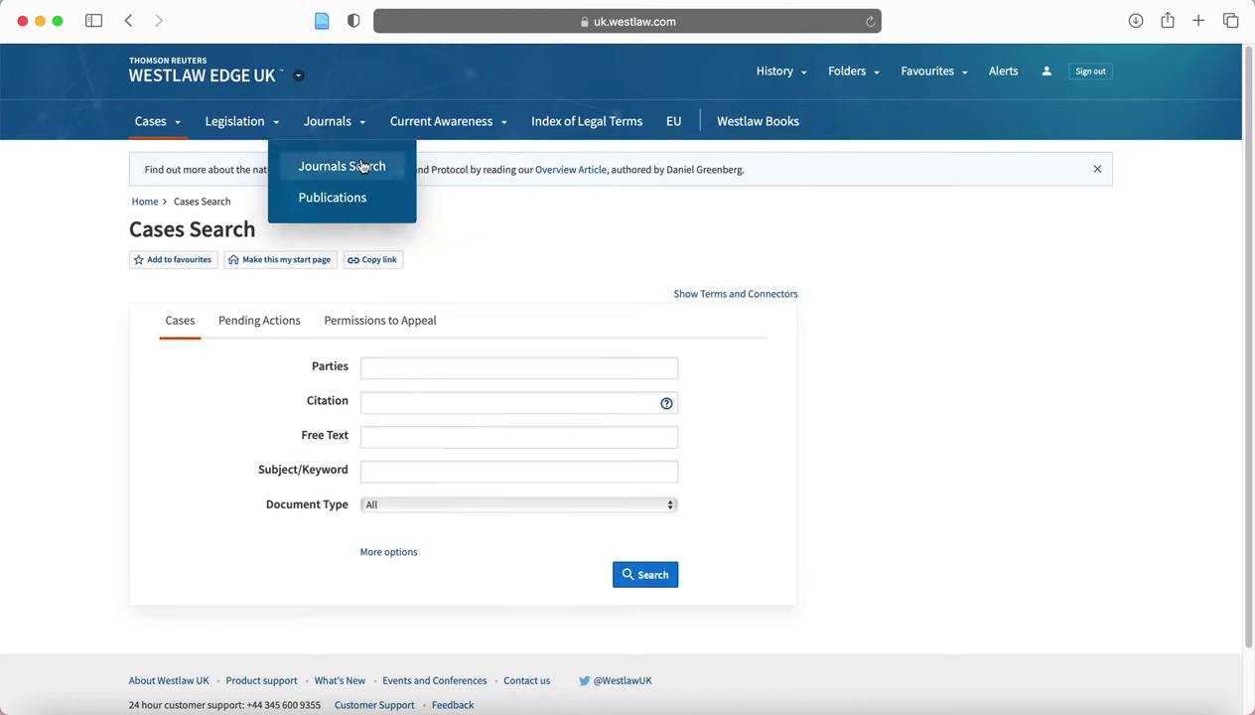
pyautogui.click(364, 167)
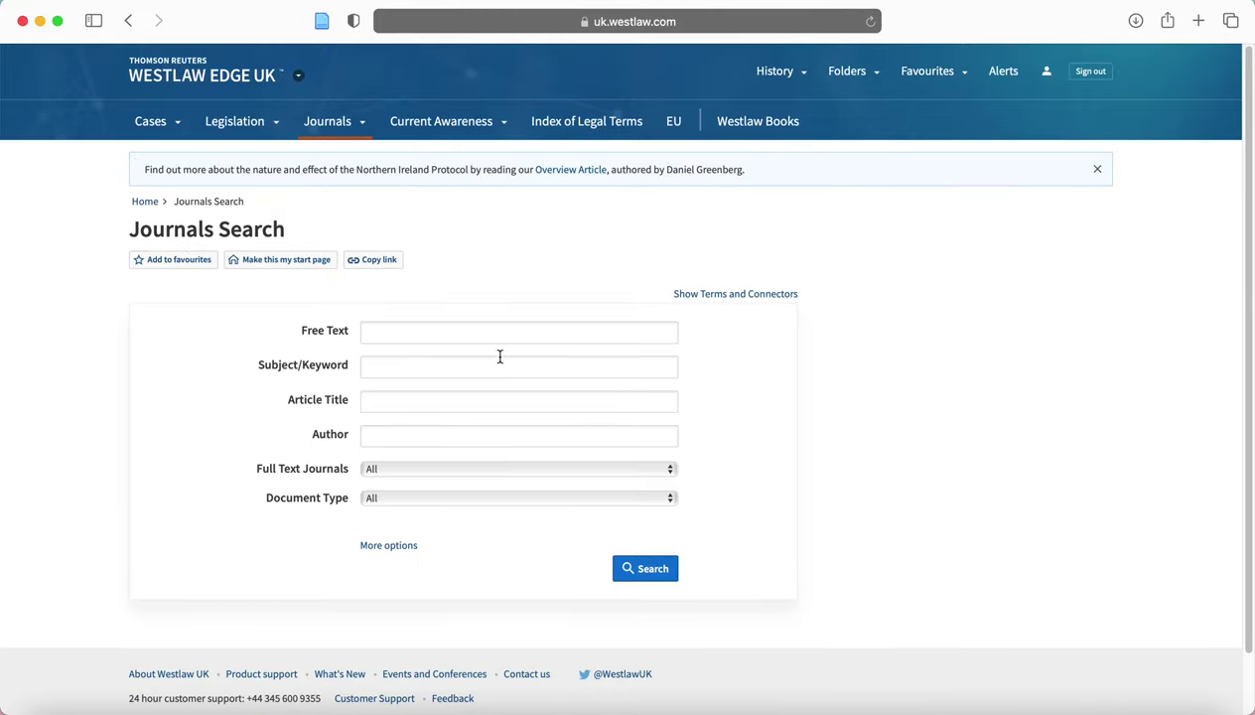
pyautogui.click(500, 402)
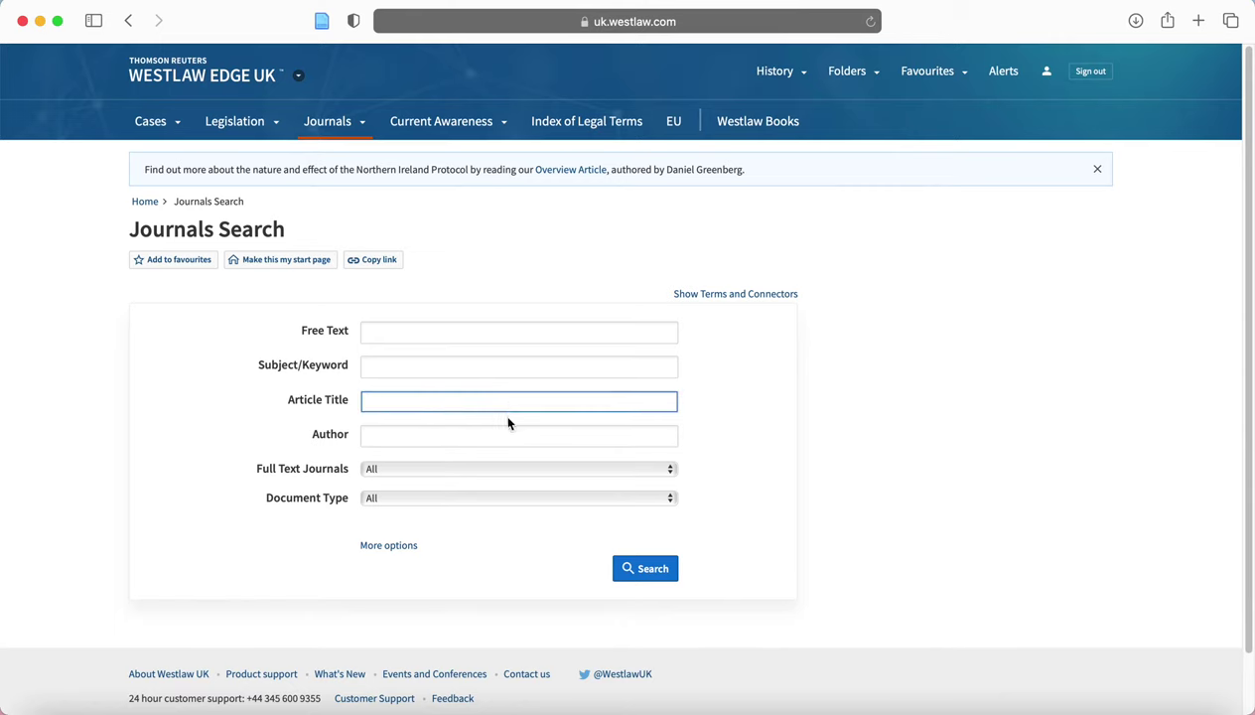
pyautogui.click(510, 434)
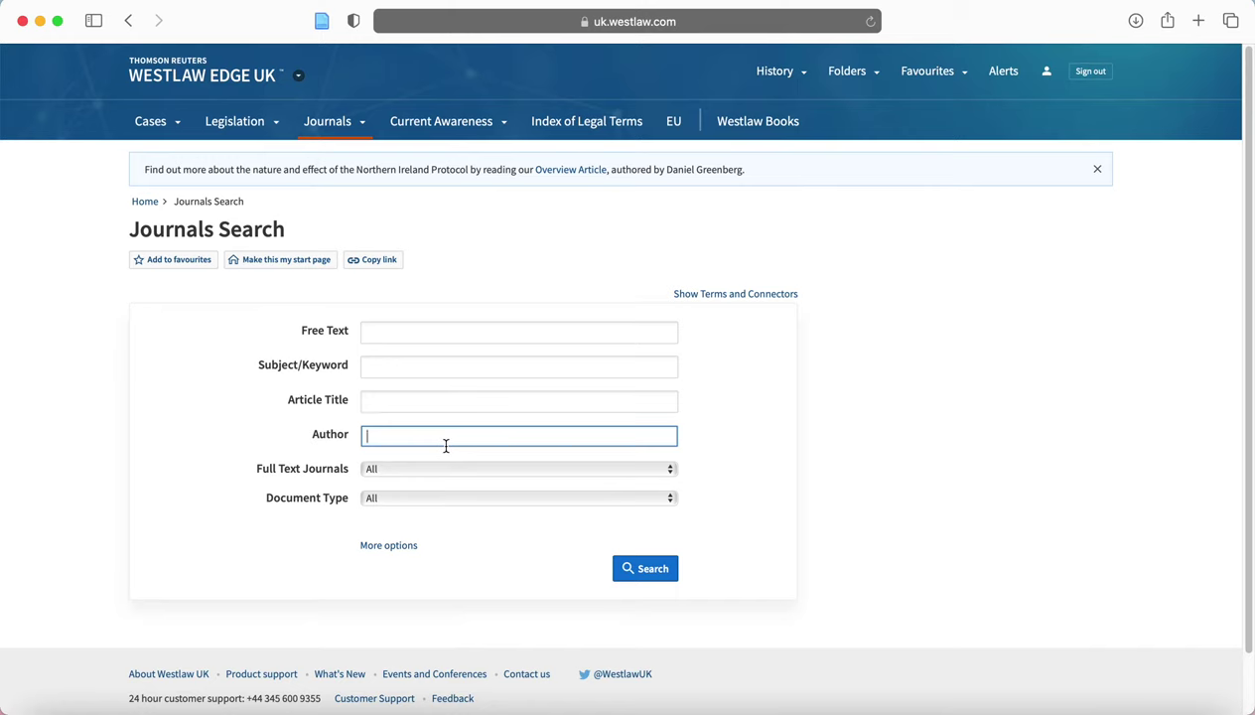
pyautogui.click(424, 339)
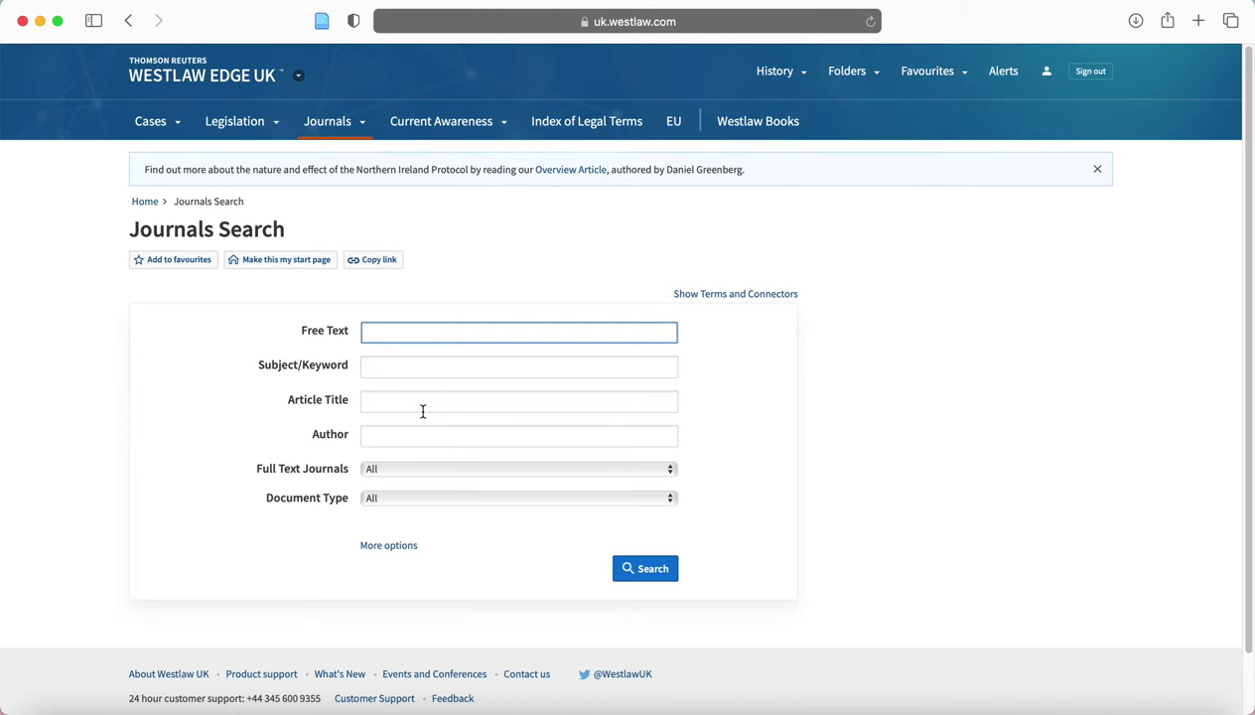
pyautogui.write('"donoghue v stevenson"')
# Run the journals search for 'donoghue v stevenson', returning 544 articles
pyautogui.tripleClick(352, 399)
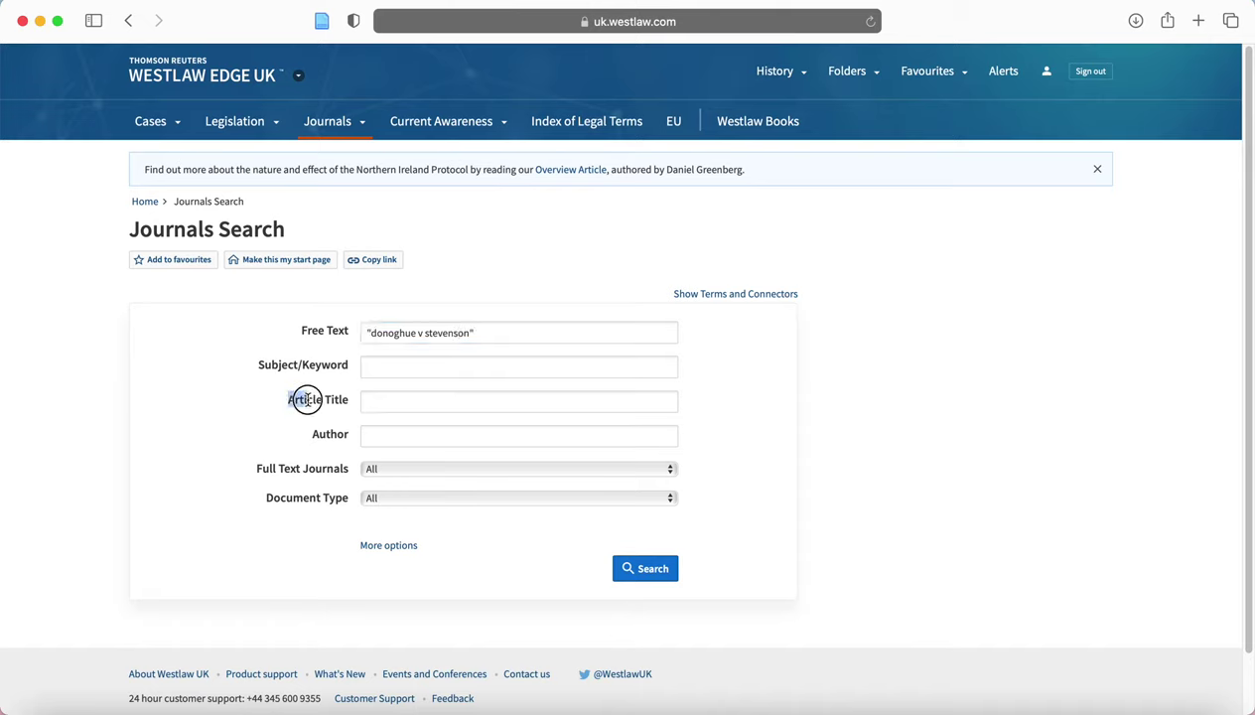
pyautogui.click(368, 400)
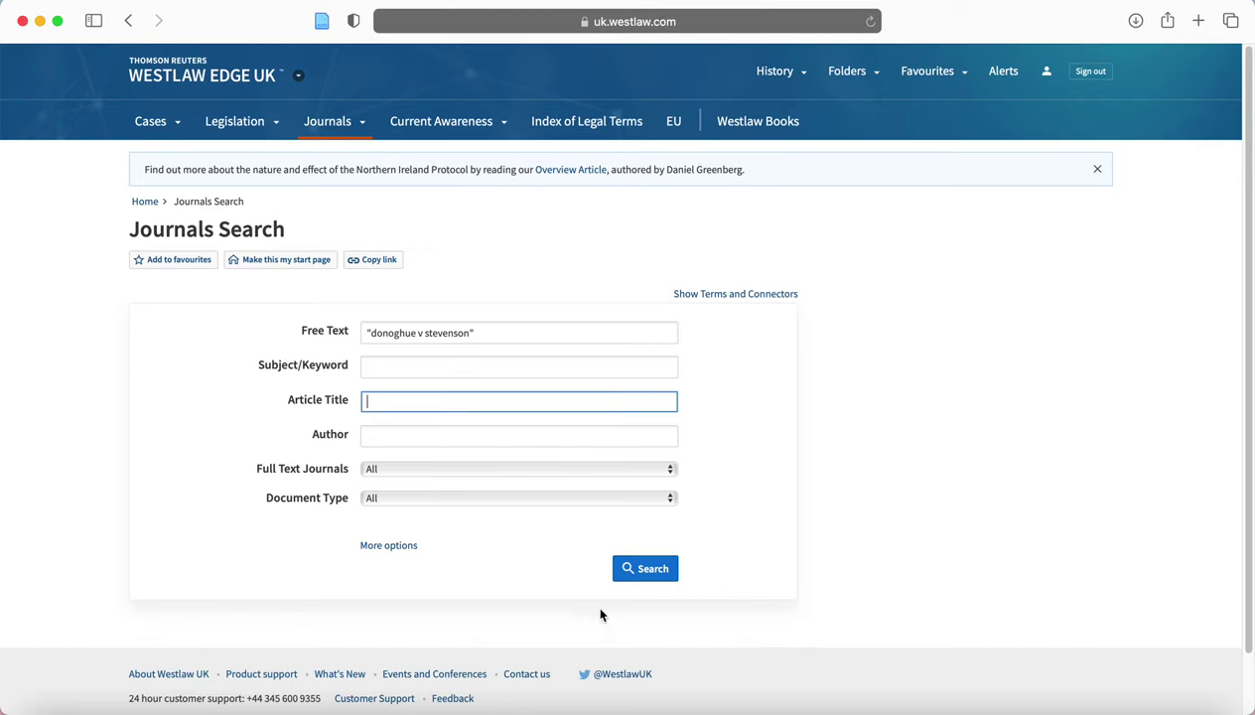
pyautogui.click(644, 575)
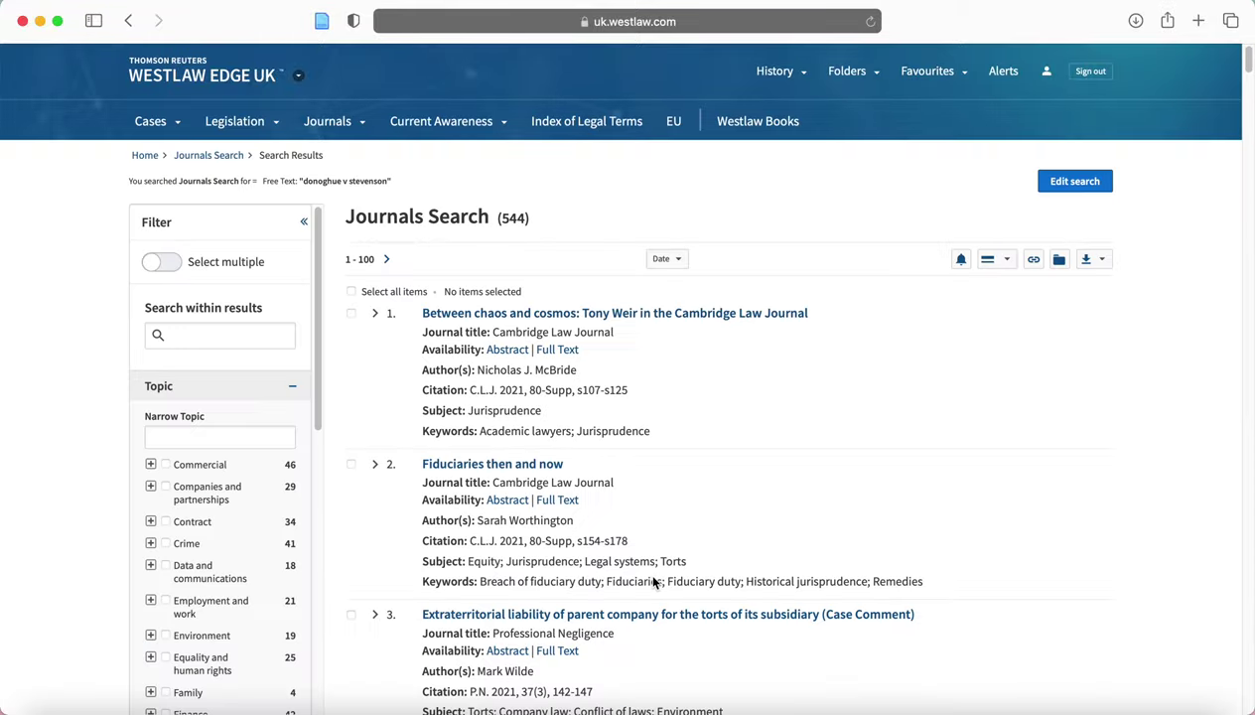
# Change the sort order of the 544 journal results from Date to Relevance
pyautogui.moveTo(533, 221); pyautogui.dragTo(494, 216)
pyautogui.click(865, 380)
pyautogui.click(679, 262)
pyautogui.click(663, 313)
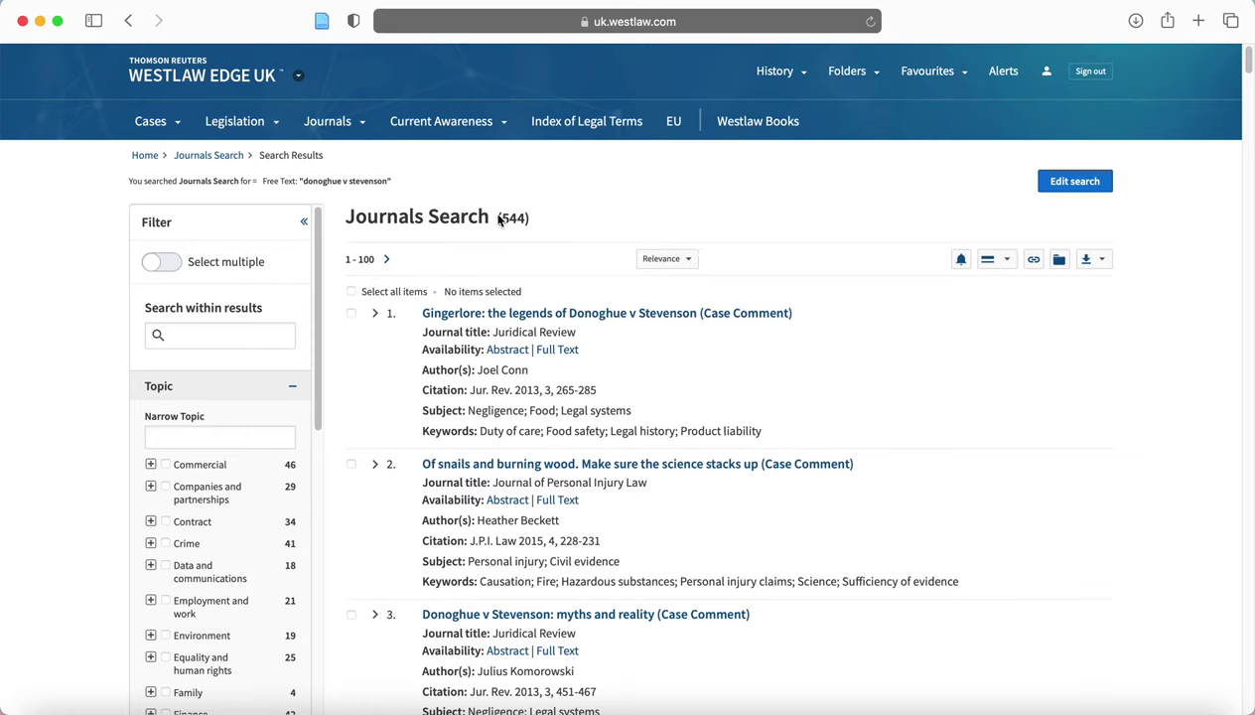
# Review the search summary and the first article's full-text availability and page range
pyautogui.moveTo(405, 182); pyautogui.dragTo(260, 177)
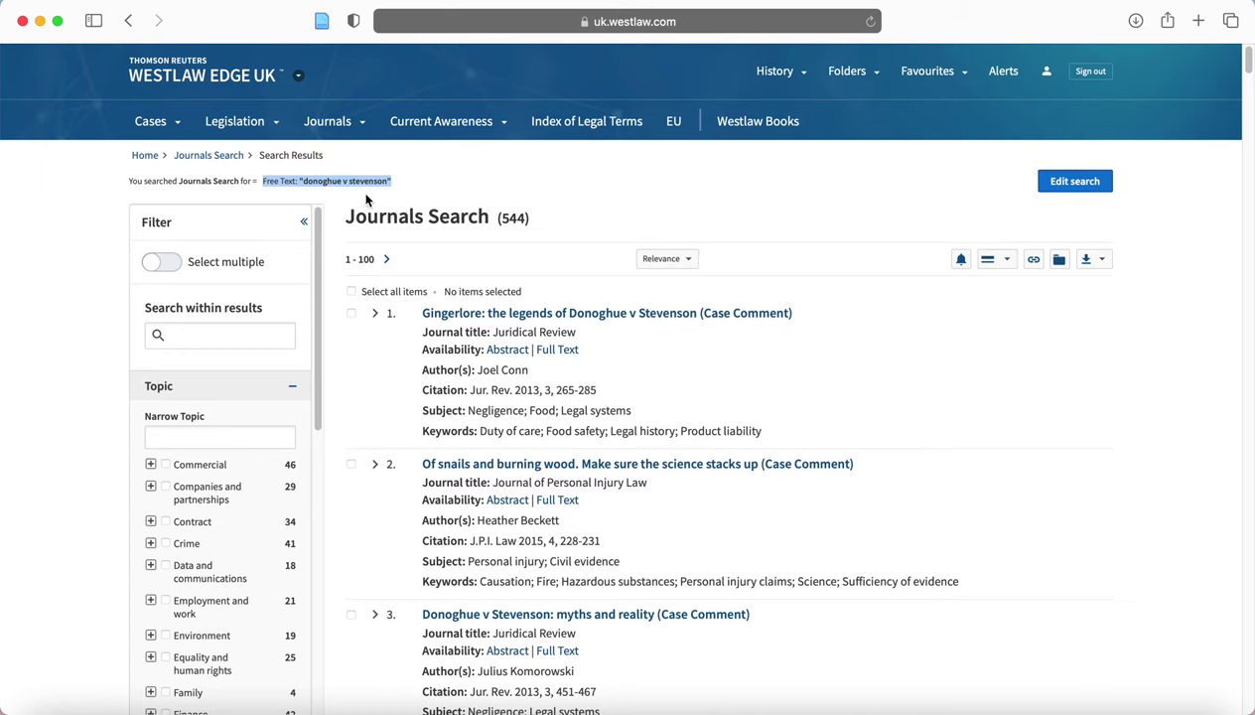
pyautogui.click(708, 252)
pyautogui.scroll(-1, 740, 268)
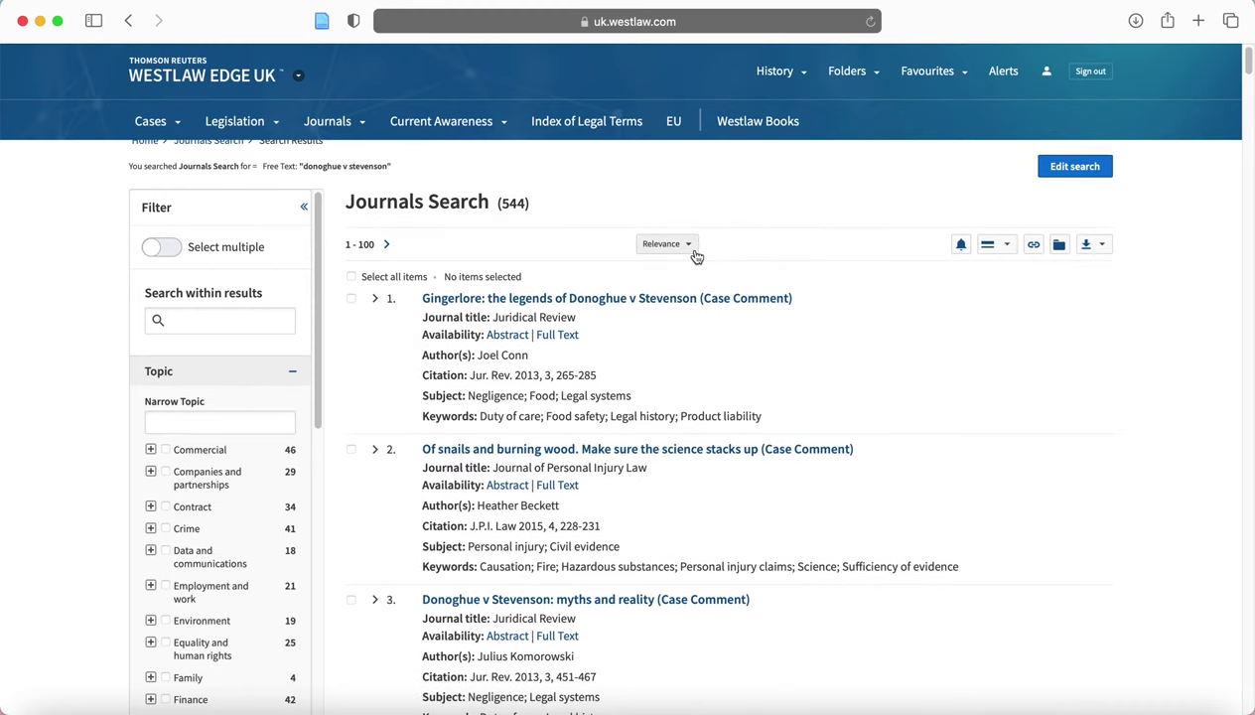
pyautogui.scroll(-1, 845, 376)
pyautogui.scroll(-2, 844, 377)
pyautogui.scroll(-1, 631, 418)
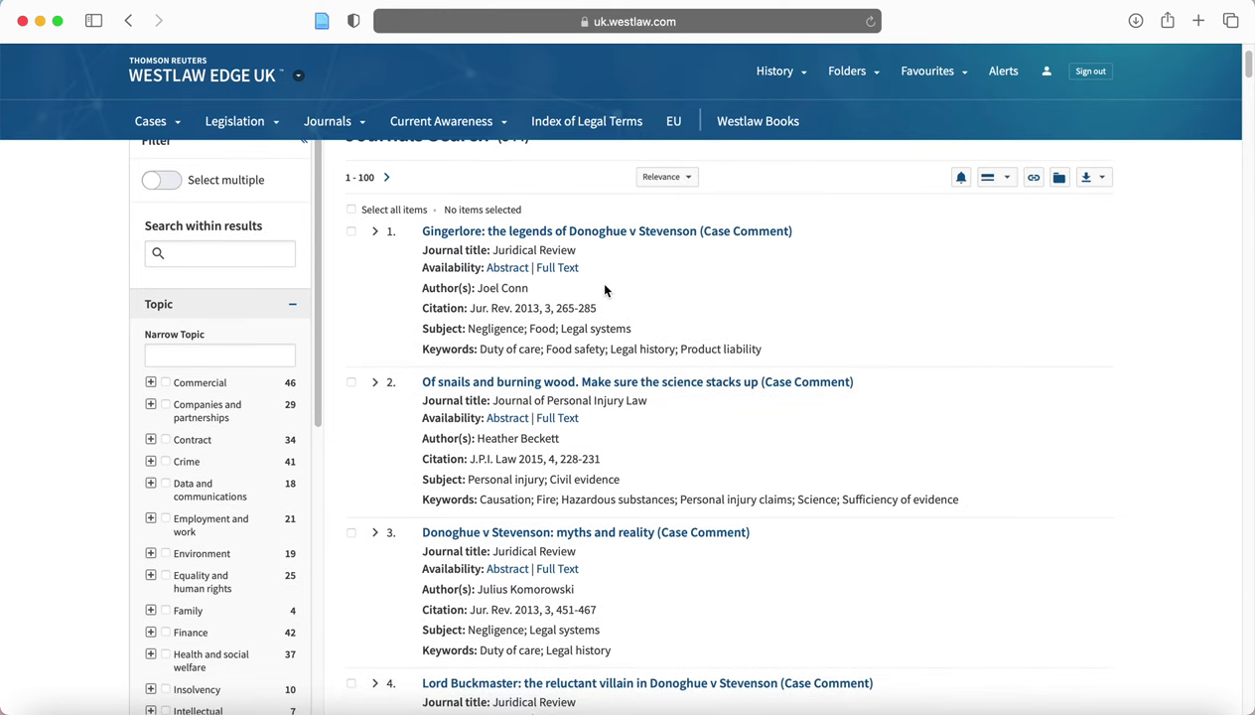
pyautogui.scroll(-1, 606, 290)
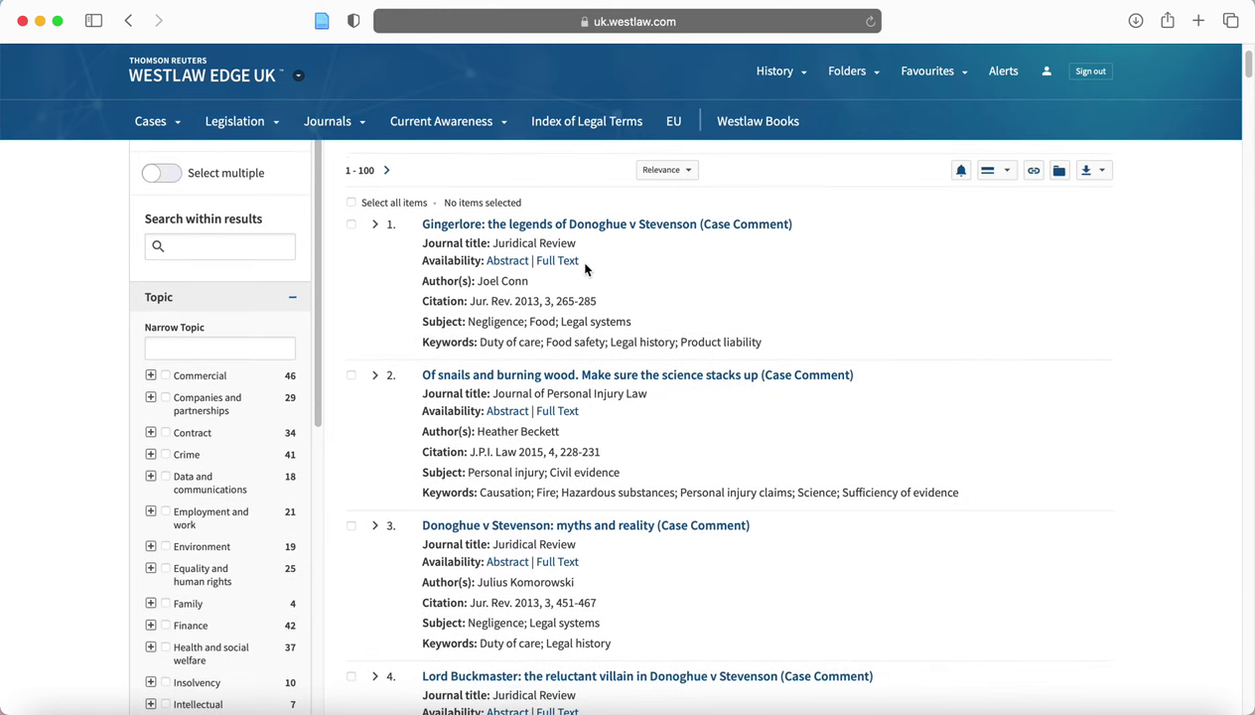
pyautogui.moveTo(581, 261); pyautogui.dragTo(544, 261)
pyautogui.moveTo(597, 301); pyautogui.dragTo(554, 301)
pyautogui.click(567, 264)
# Open the full text of 'Gingerlore: the legends of Donoghue v Stevenson'
pyautogui.scroll(-1, 581, 303)
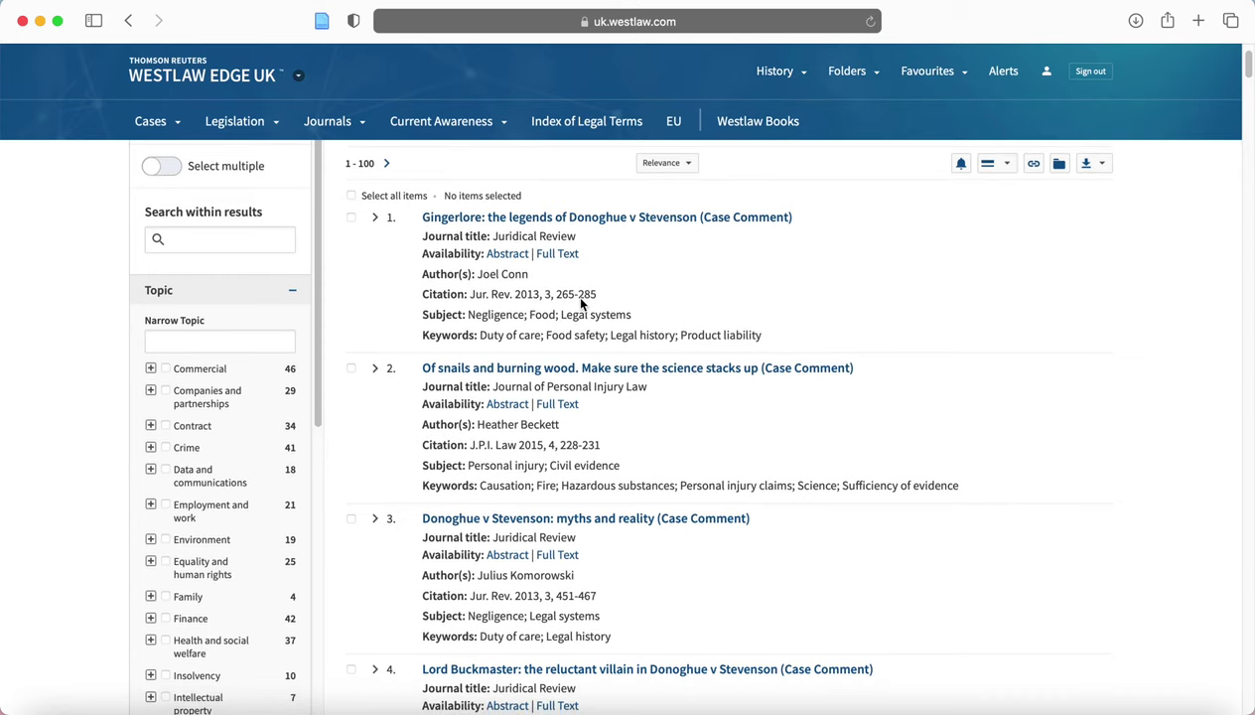
pyautogui.scroll(3, 580, 303)
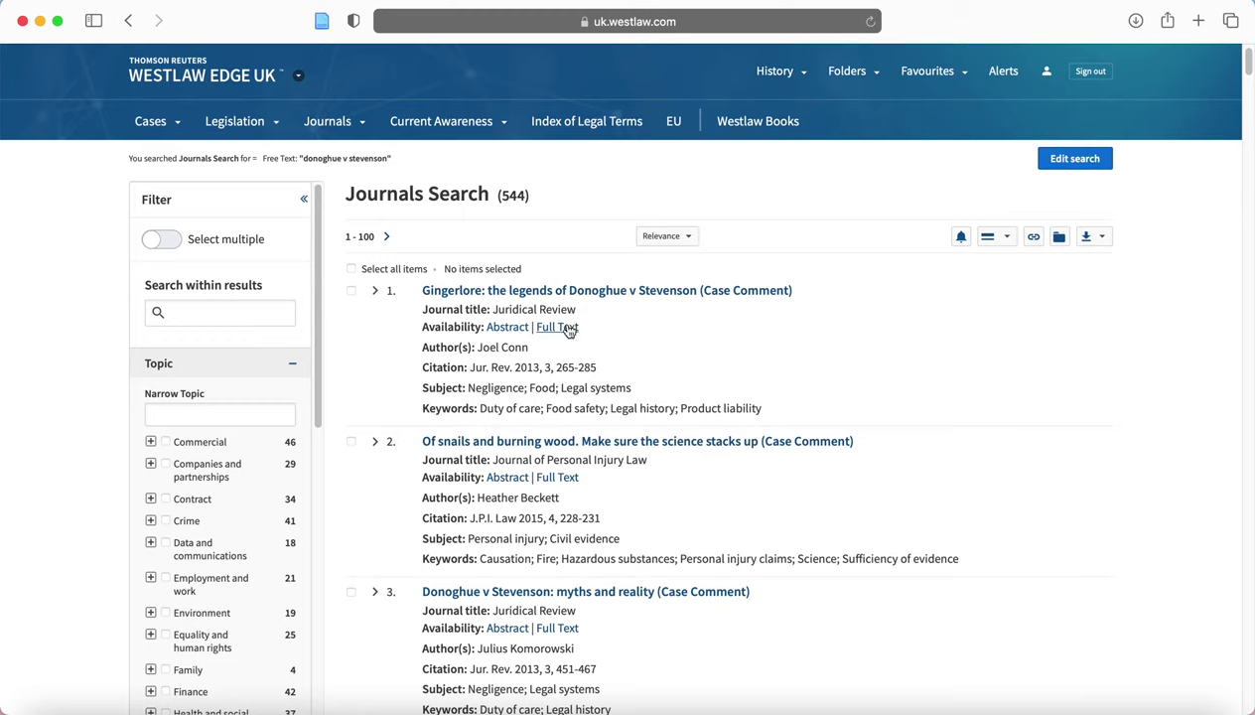
pyautogui.click(568, 328)
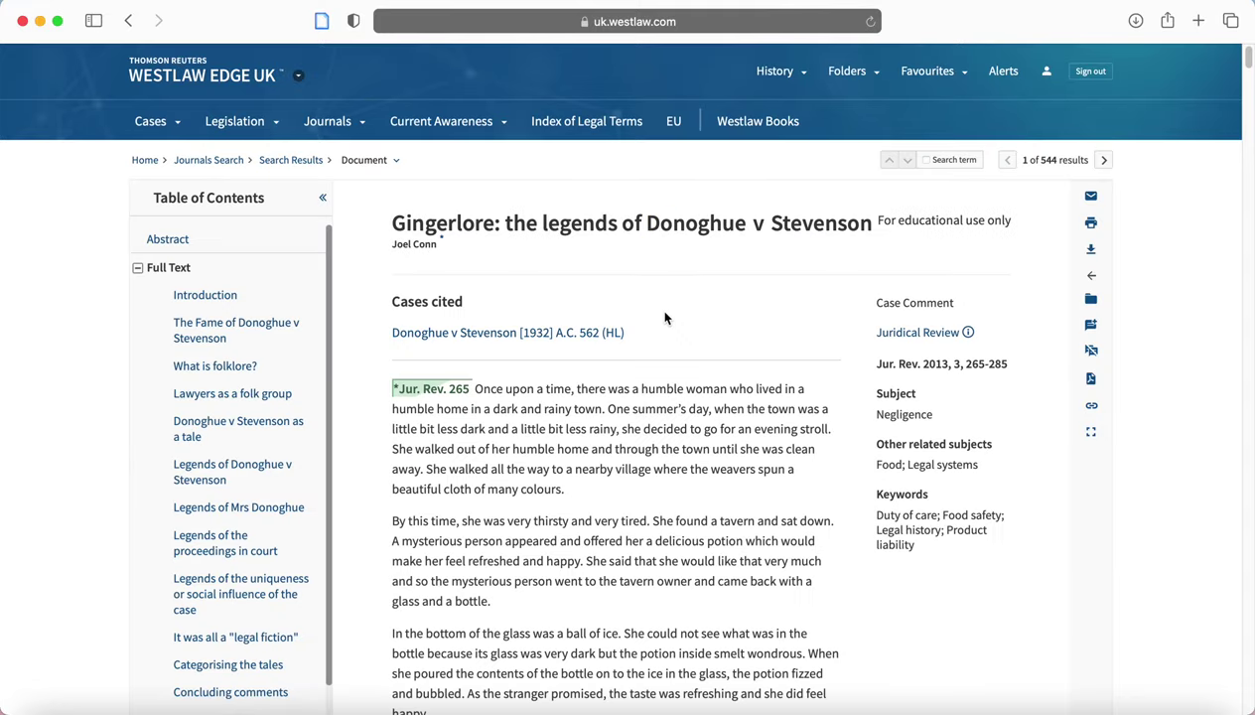
pyautogui.scroll(-2, 729, 395)
pyautogui.scroll(-3, 729, 394)
pyautogui.scroll(1, 723, 404)
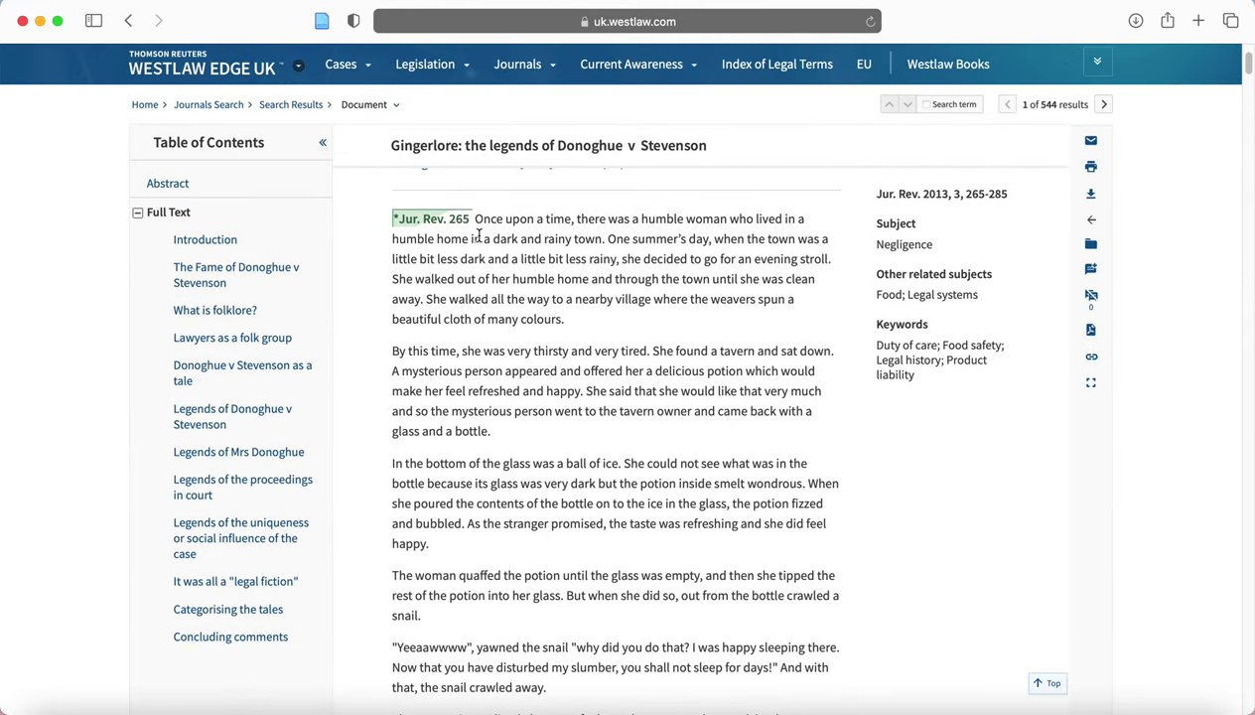
pyautogui.moveTo(472, 220); pyautogui.dragTo(594, 418)
pyautogui.click(653, 587)
pyautogui.scroll(4, 734, 452)
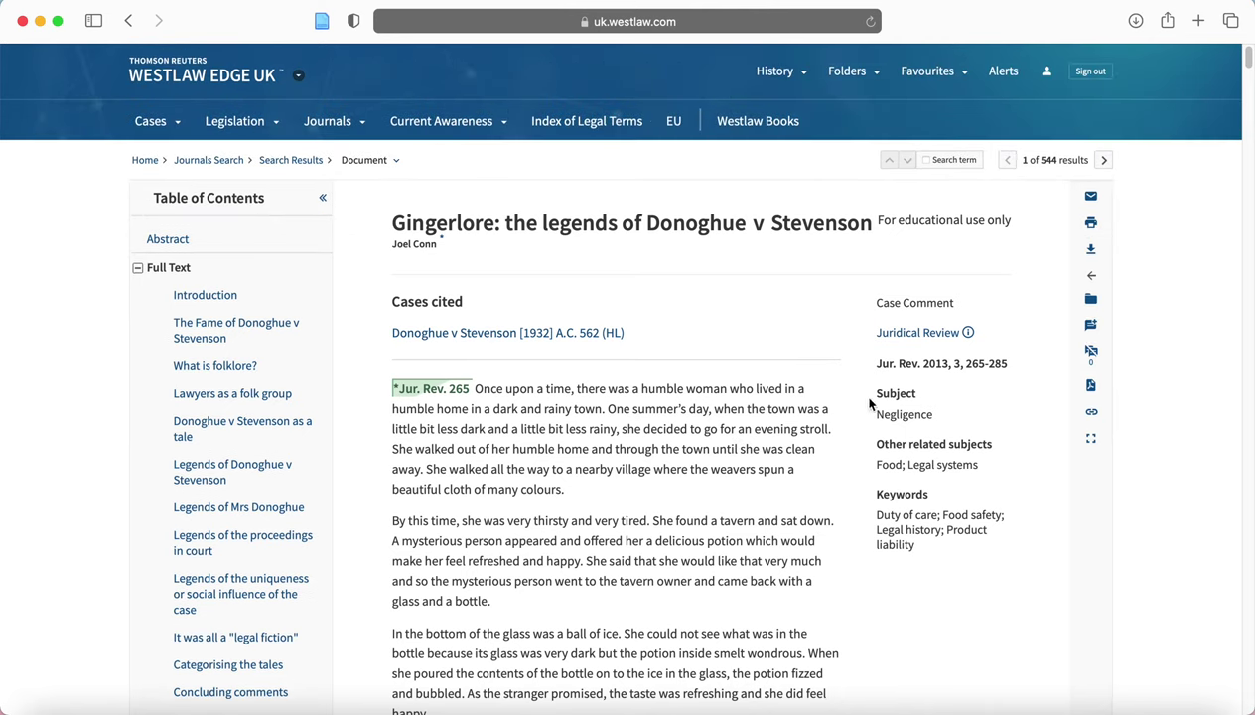
pyautogui.click(878, 366)
pyautogui.moveTo(878, 366)
pyautogui.mouseDown()
pyautogui.moveTo(1018, 368)
pyautogui.moveTo(860, 362)
pyautogui.mouseUp()
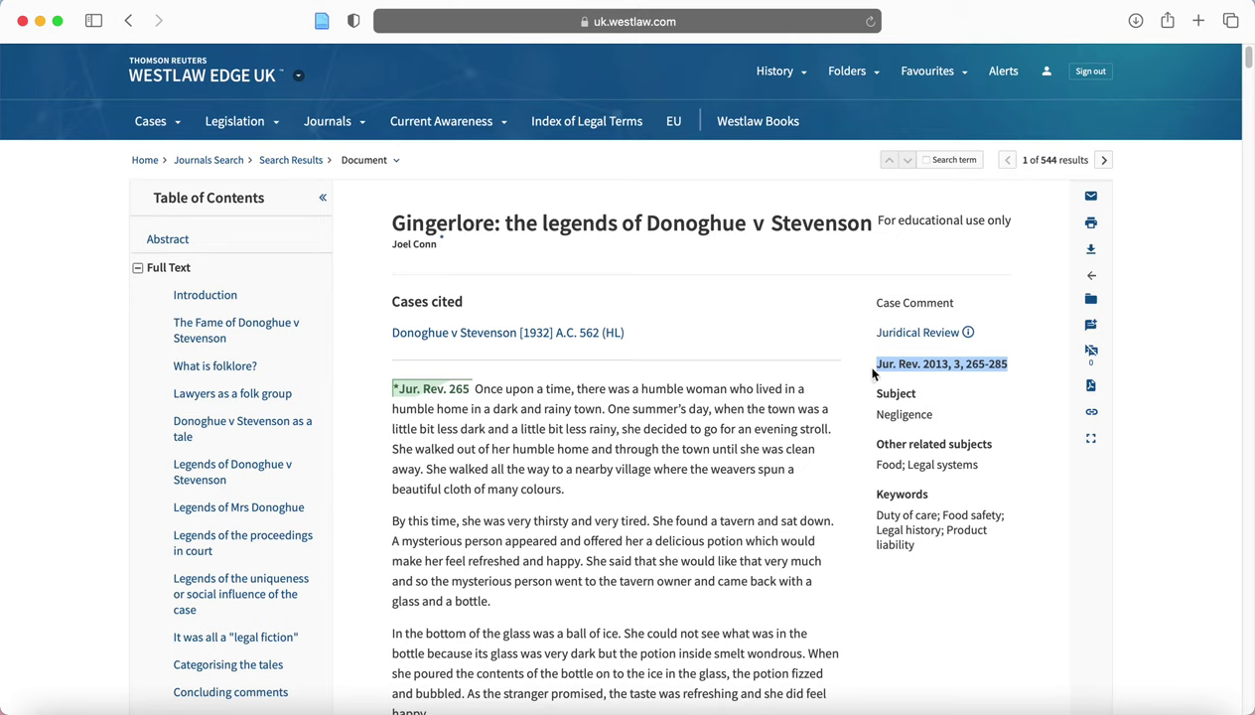
pyautogui.click(834, 332)
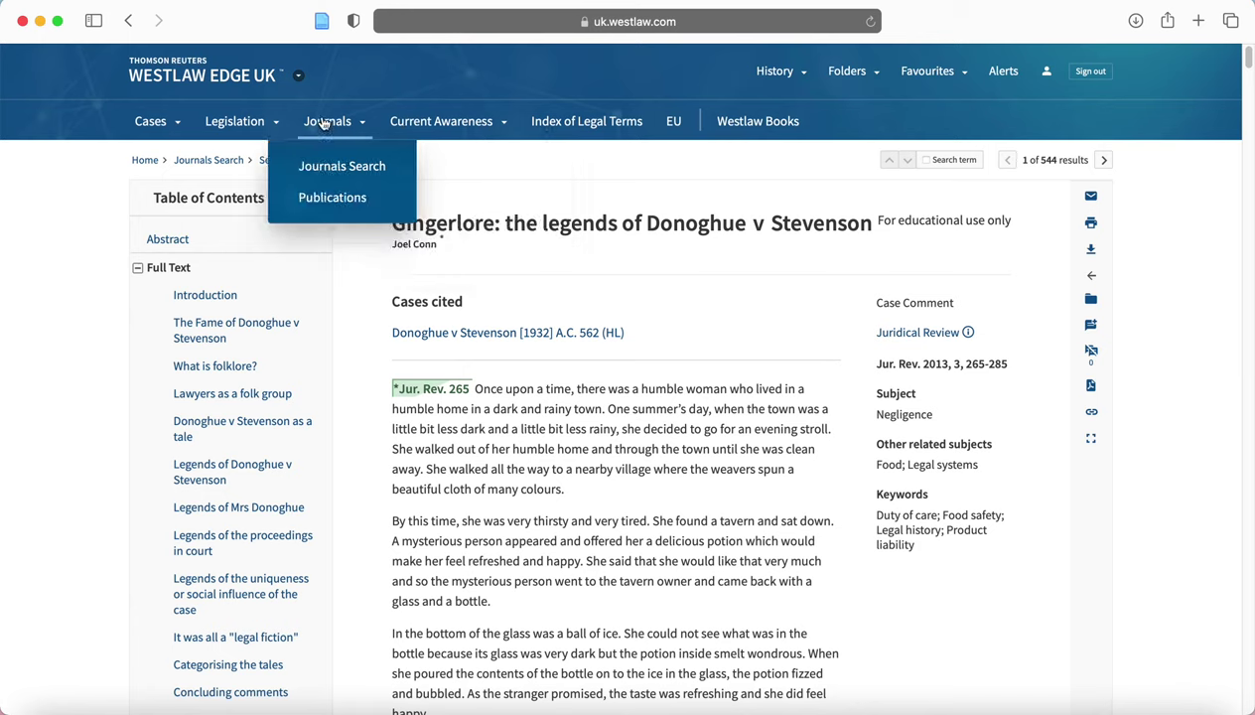
pyautogui.moveTo(269, 123)
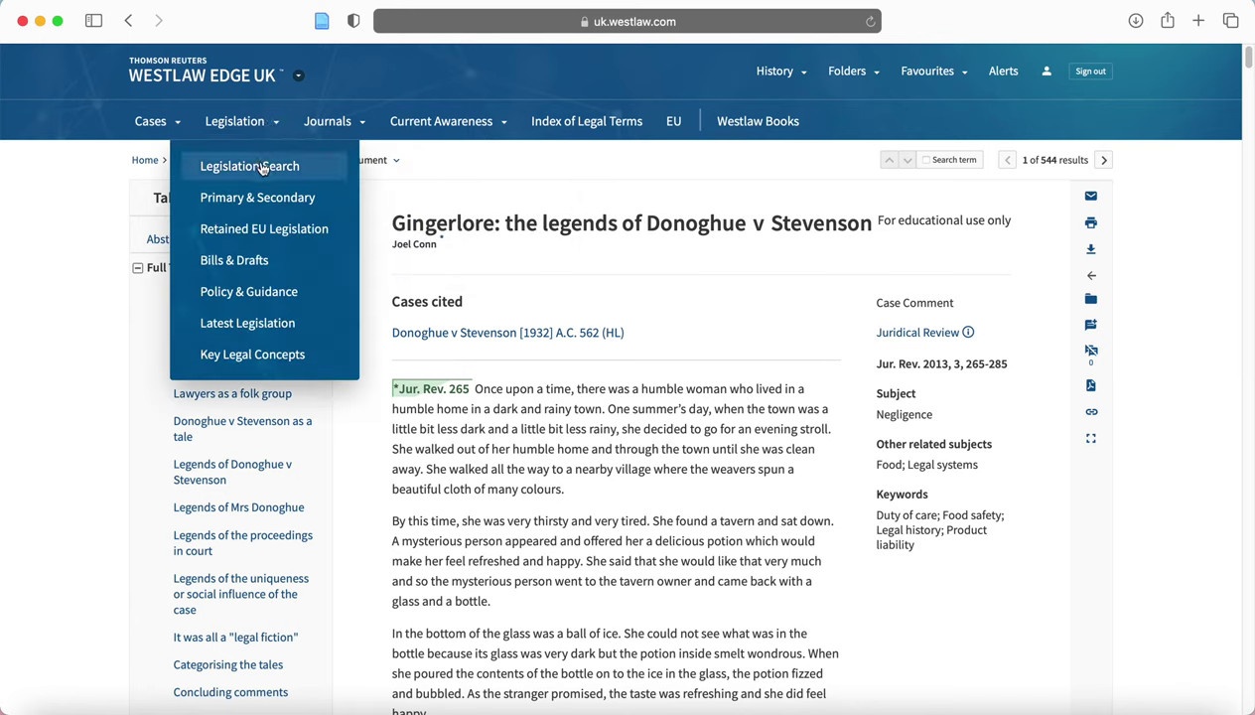
# Run a Legislation Search on title 'Companies Act 2006', returning 55 primary and secondary results
pyautogui.click(261, 168)
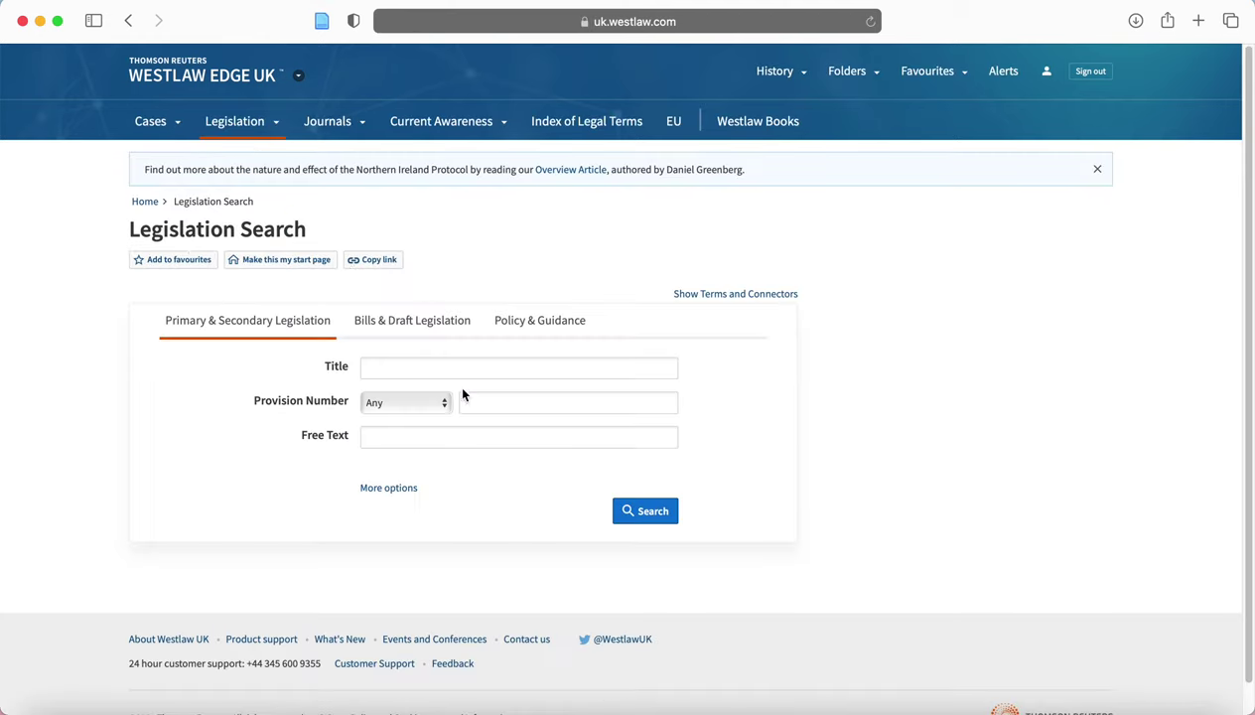
pyautogui.click(448, 374)
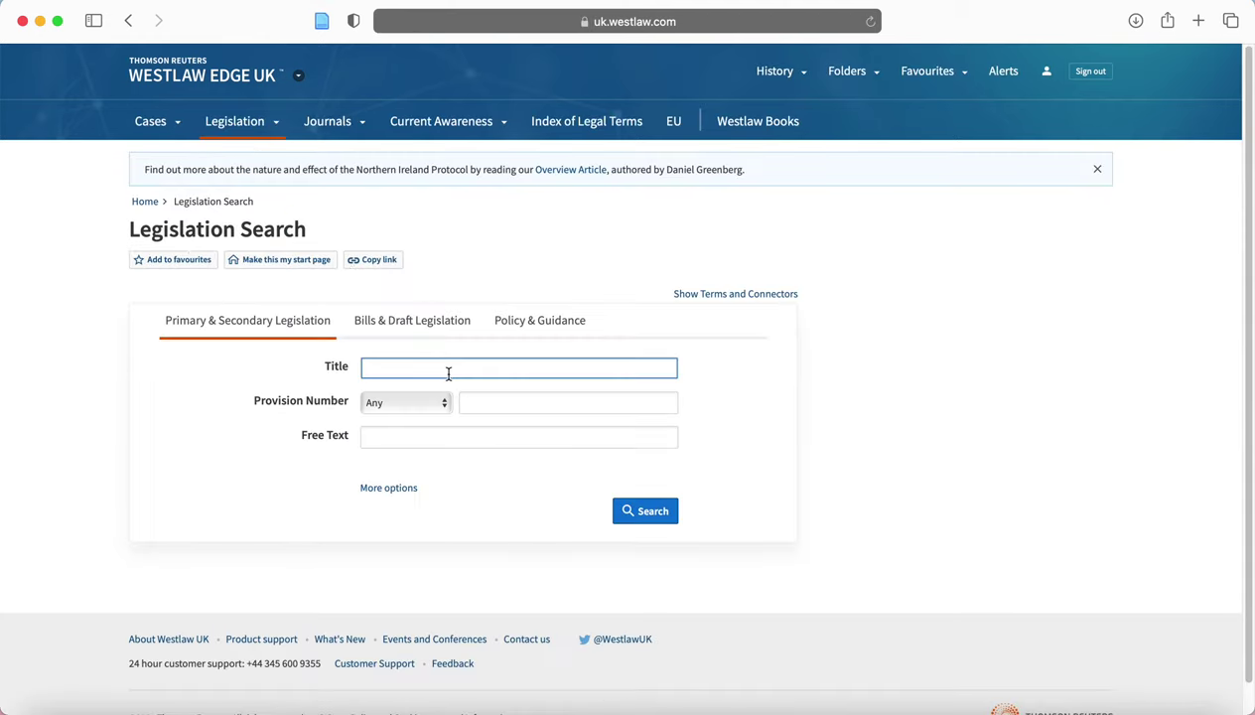
pyautogui.write('Companies Act 2006')
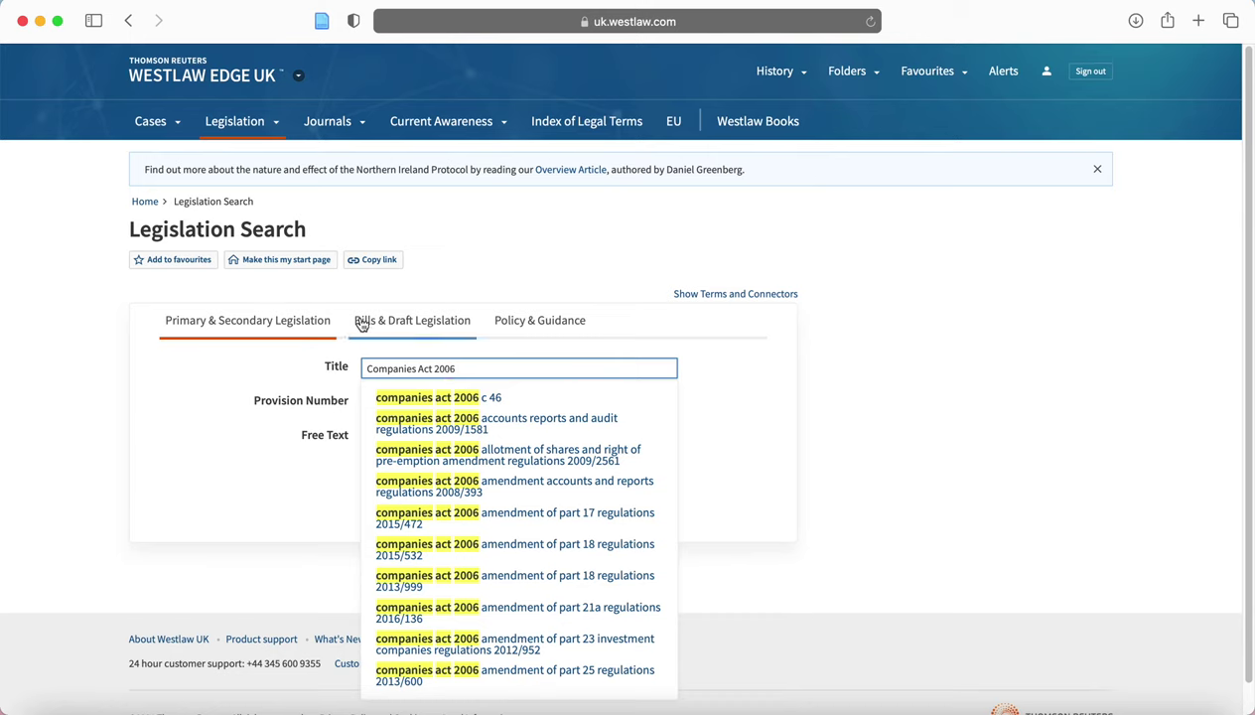
pyautogui.click(794, 370)
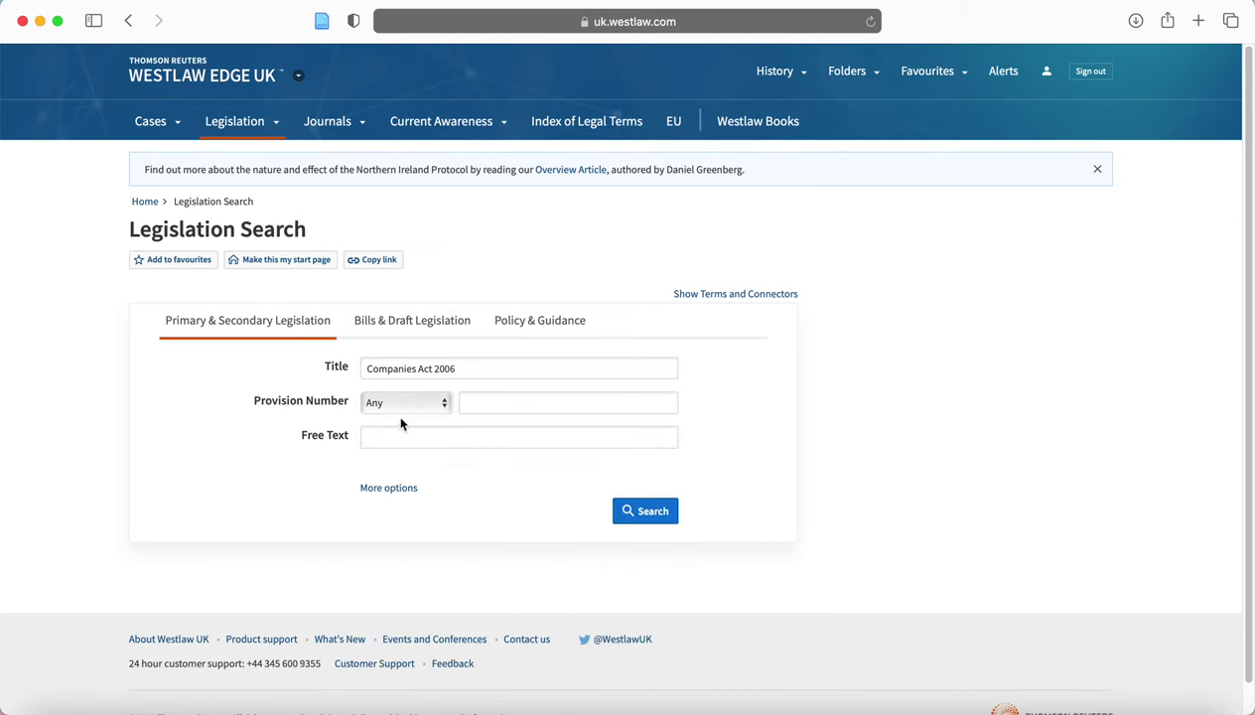
pyautogui.click(646, 512)
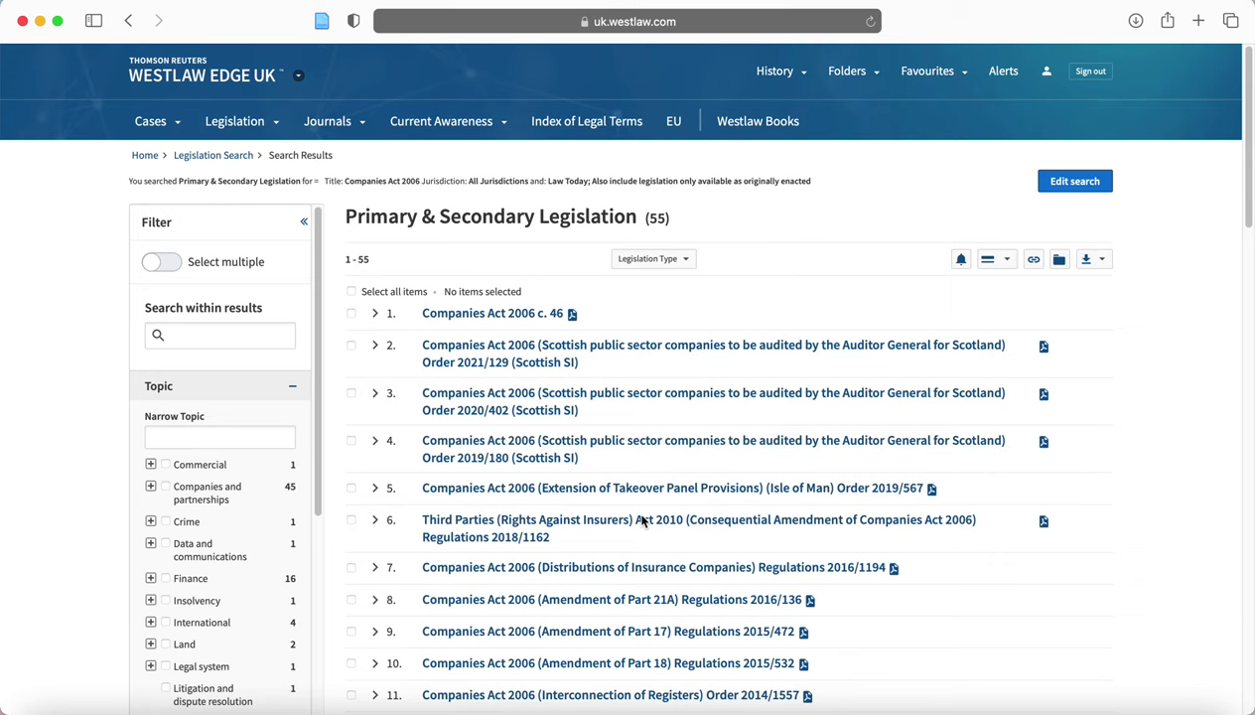
# Open Companies Act 2006 c. 46 and scroll through its Arrangement of Act
pyautogui.click(552, 316)
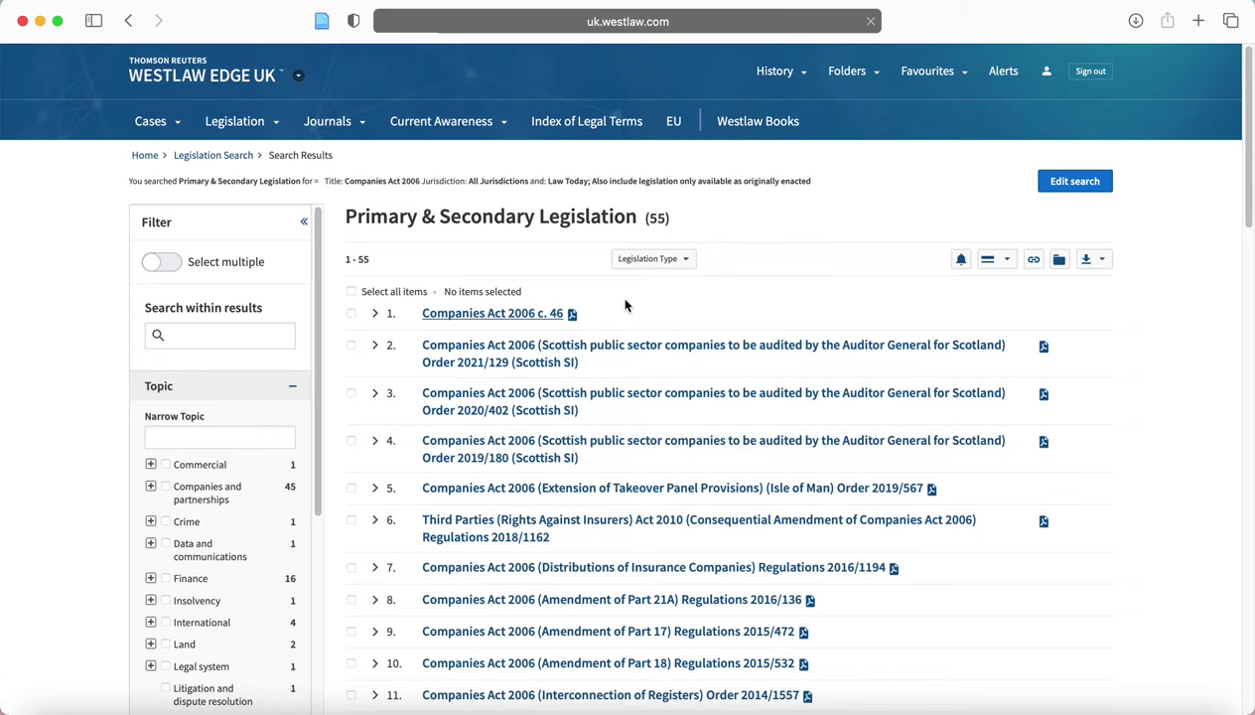
pyautogui.click(558, 314)
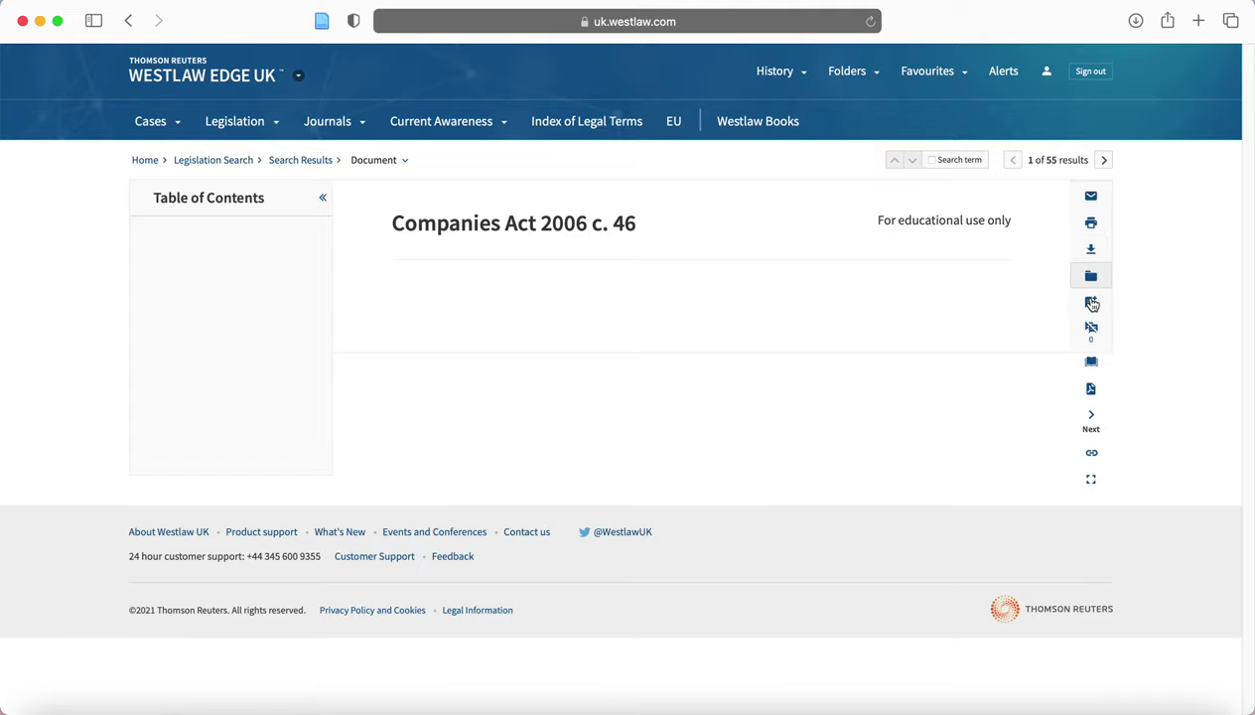
pyautogui.scroll(-2, 874, 373)
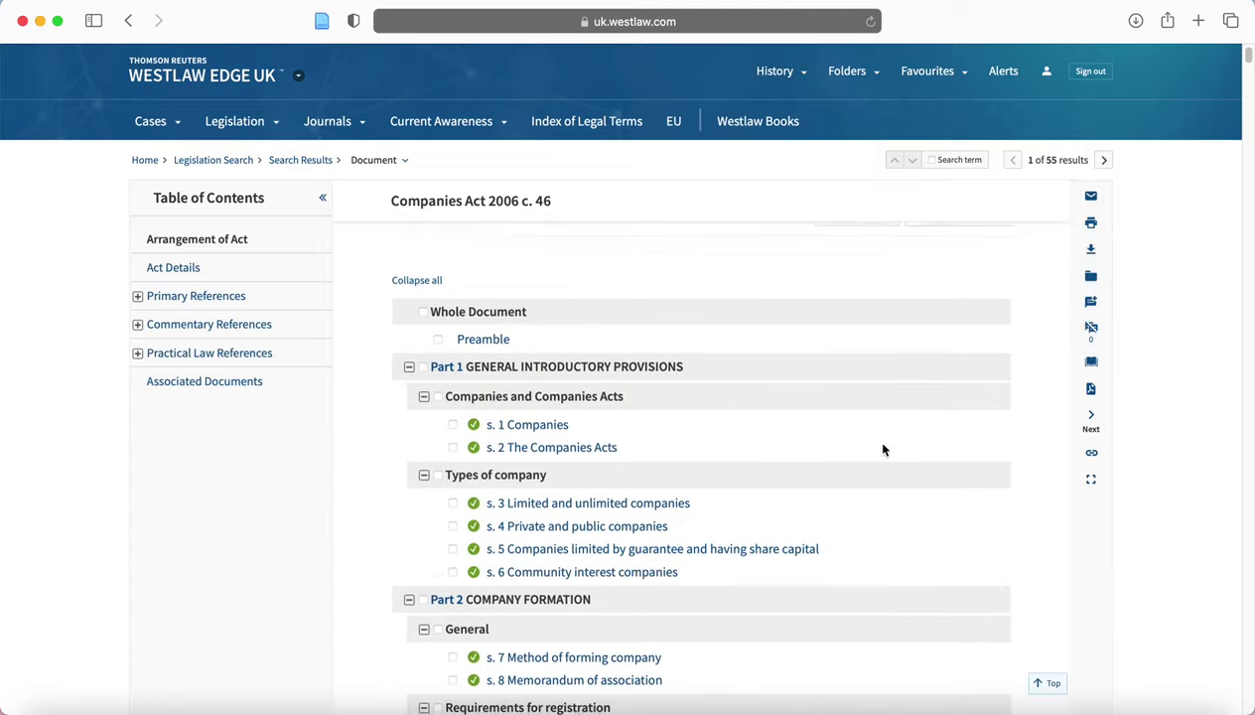
pyautogui.scroll(-10, 883, 446)
pyautogui.scroll(10, 885, 453)
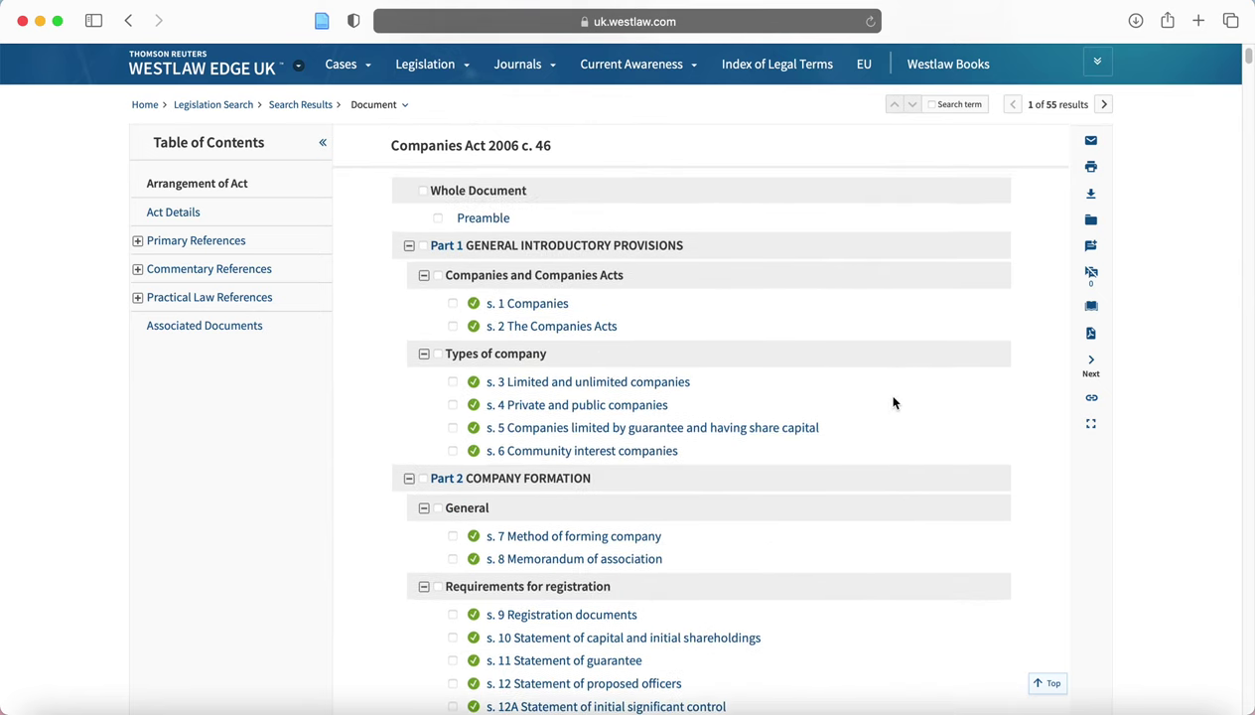
pyautogui.scroll(3, 894, 400)
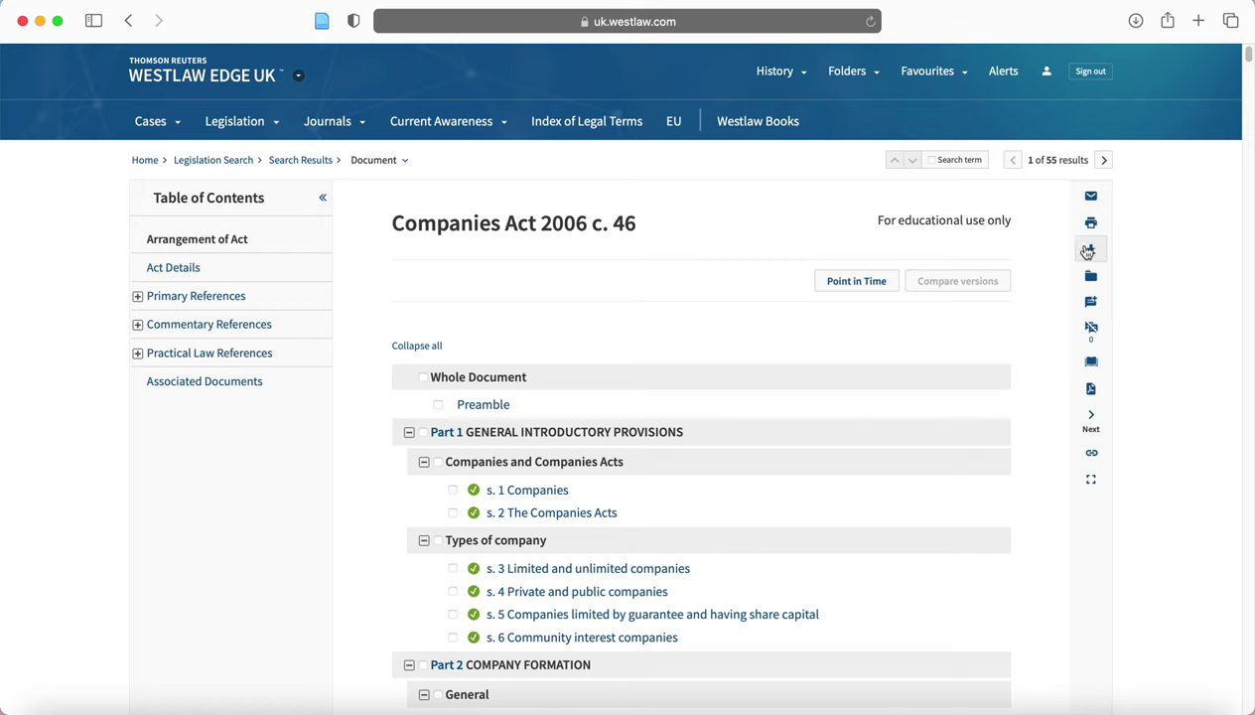
# Open Download This Document for the Act, view the Word/RTF/PDF formats, and keep PDF
pyautogui.click(1090, 250)
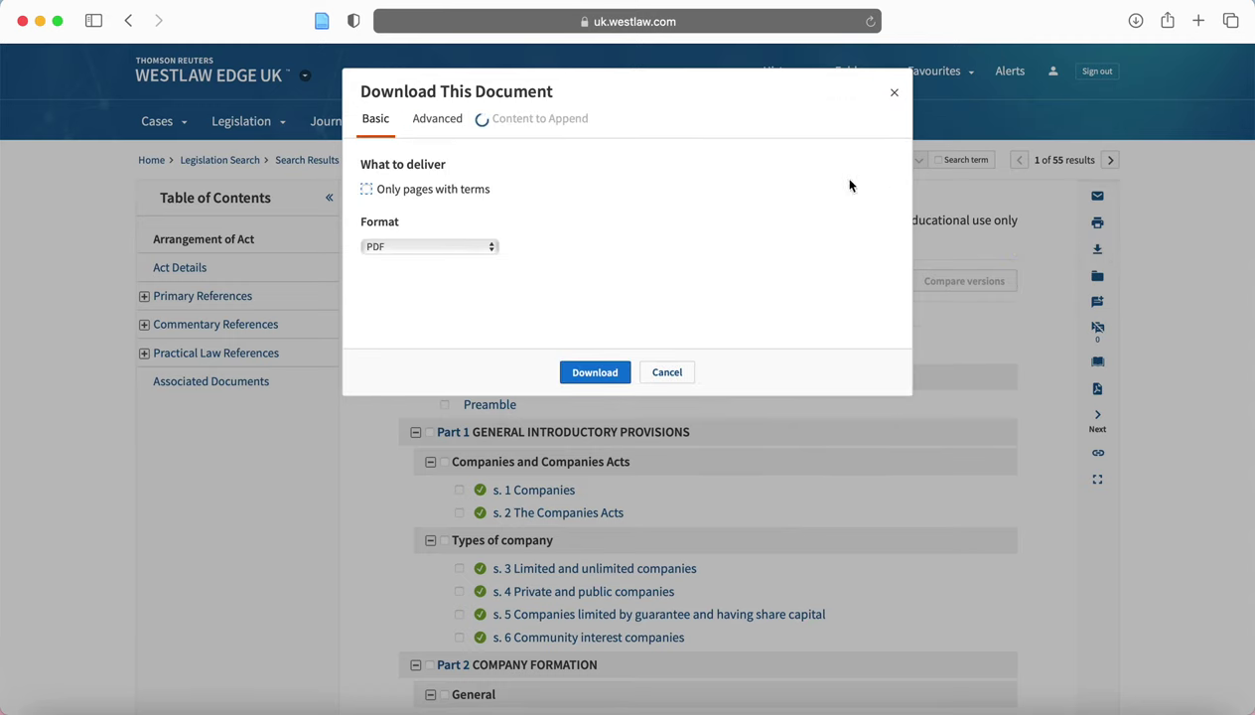
pyautogui.click(451, 252)
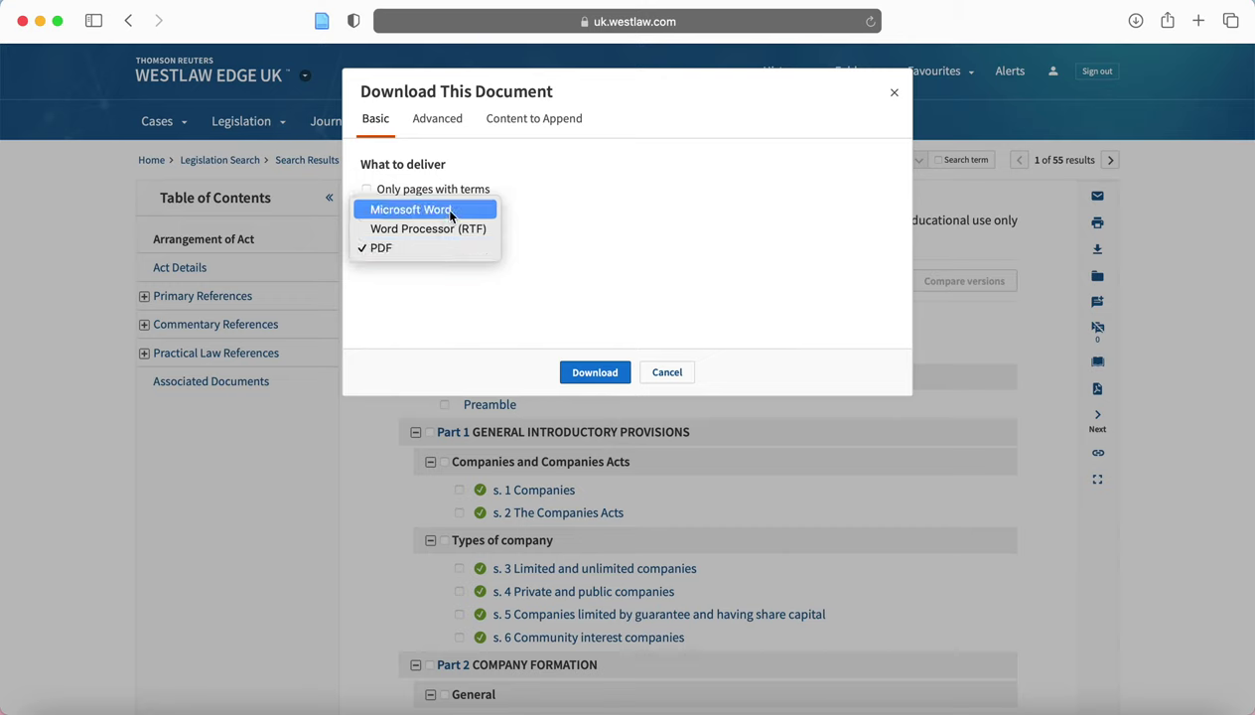
pyautogui.click(580, 230)
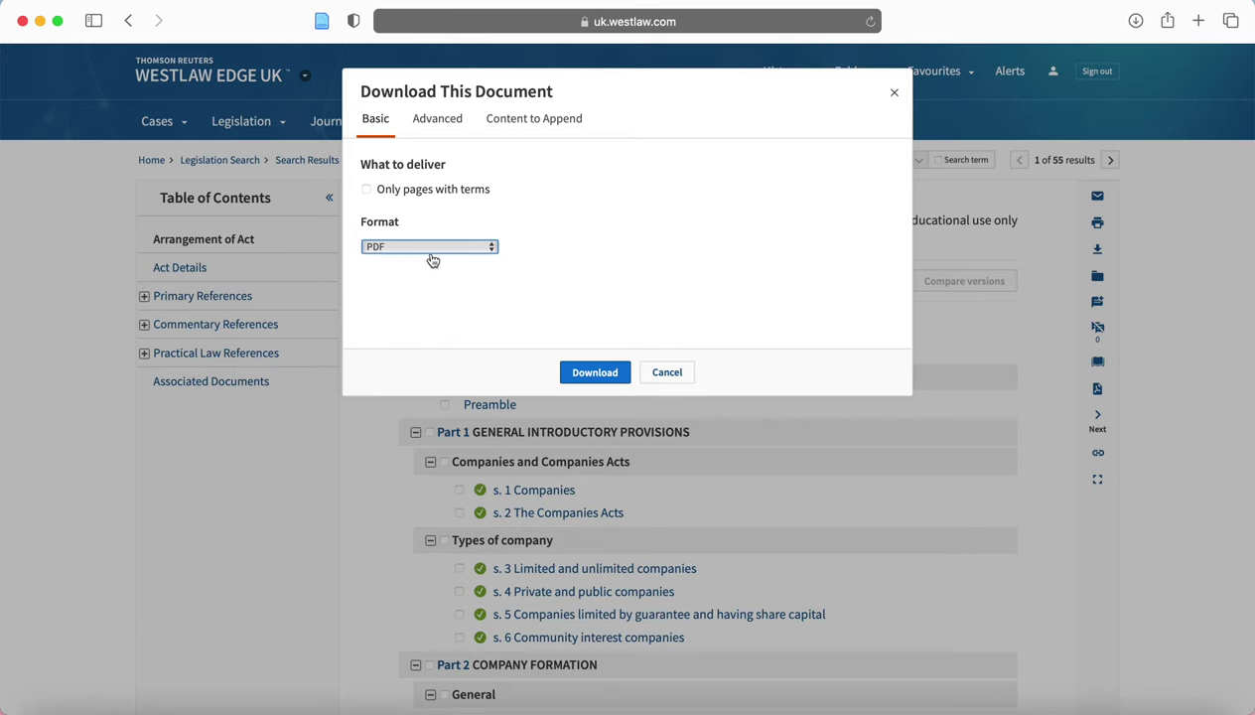
pyautogui.click(440, 126)
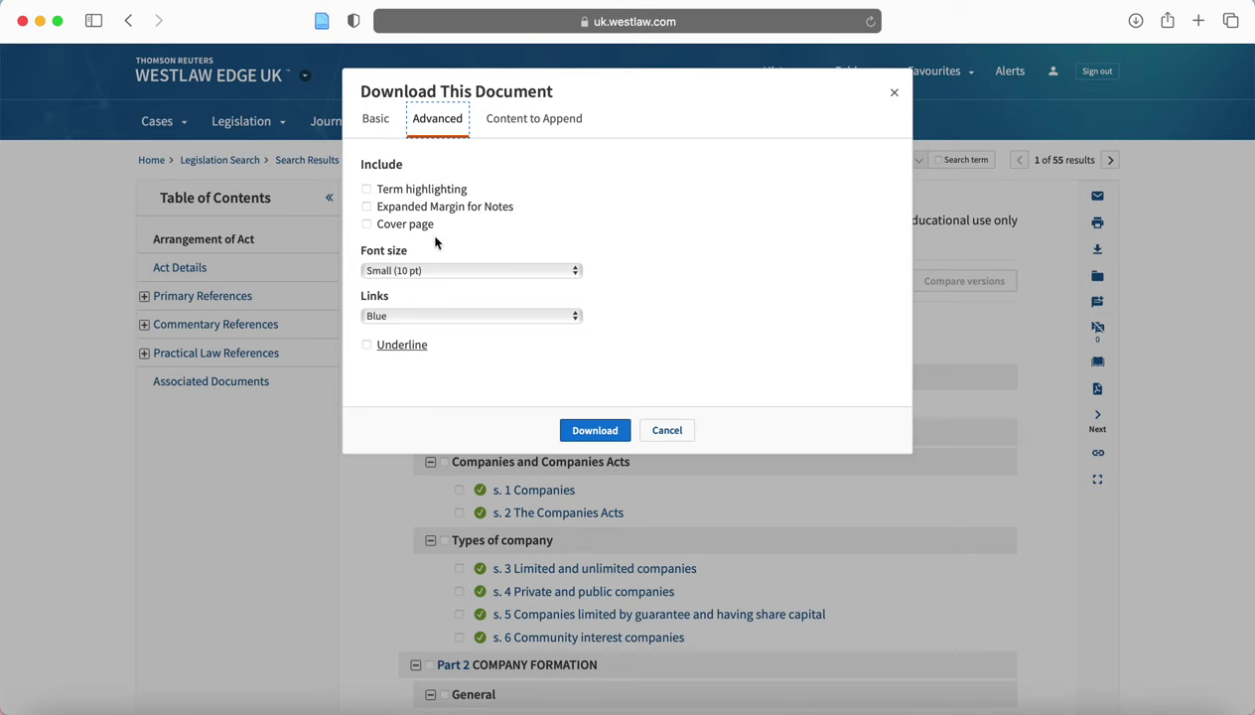
# Check the advanced font size and link colour options, keeping Small (10 pt) and Blue, then cancel
pyautogui.click(440, 270)
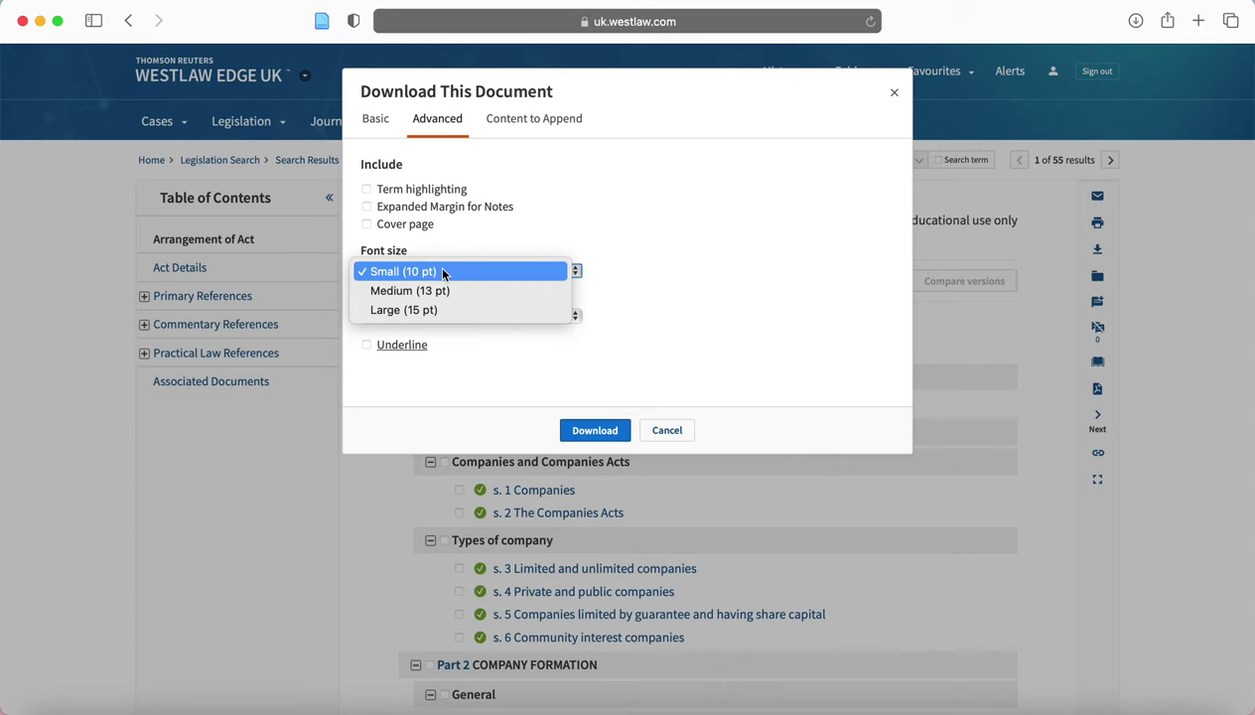
pyautogui.click(499, 251)
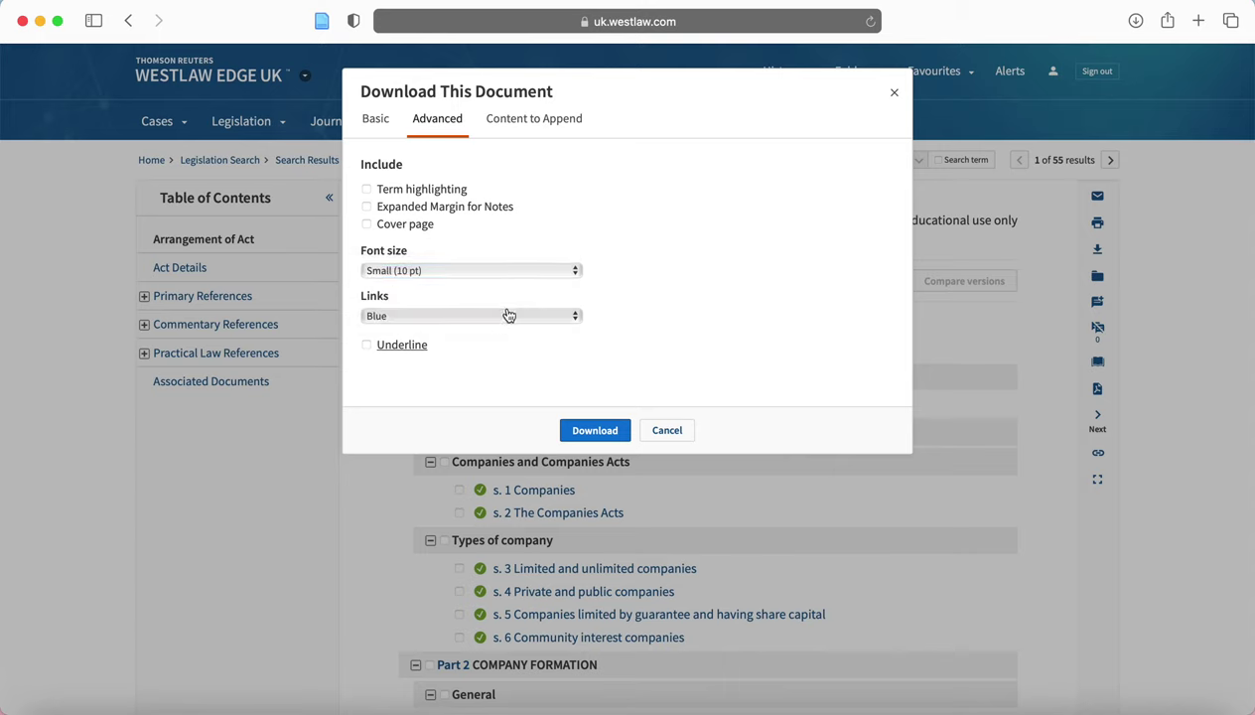
pyautogui.click(509, 315)
pyautogui.click(681, 294)
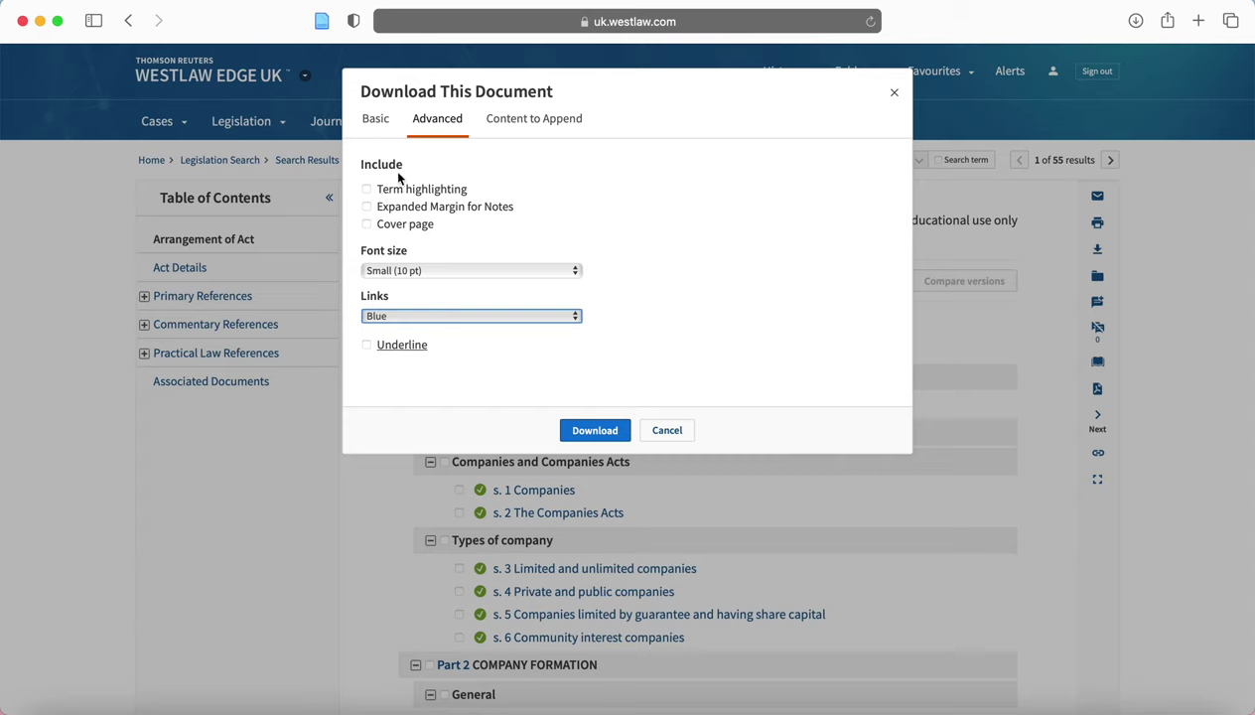
pyautogui.click(375, 121)
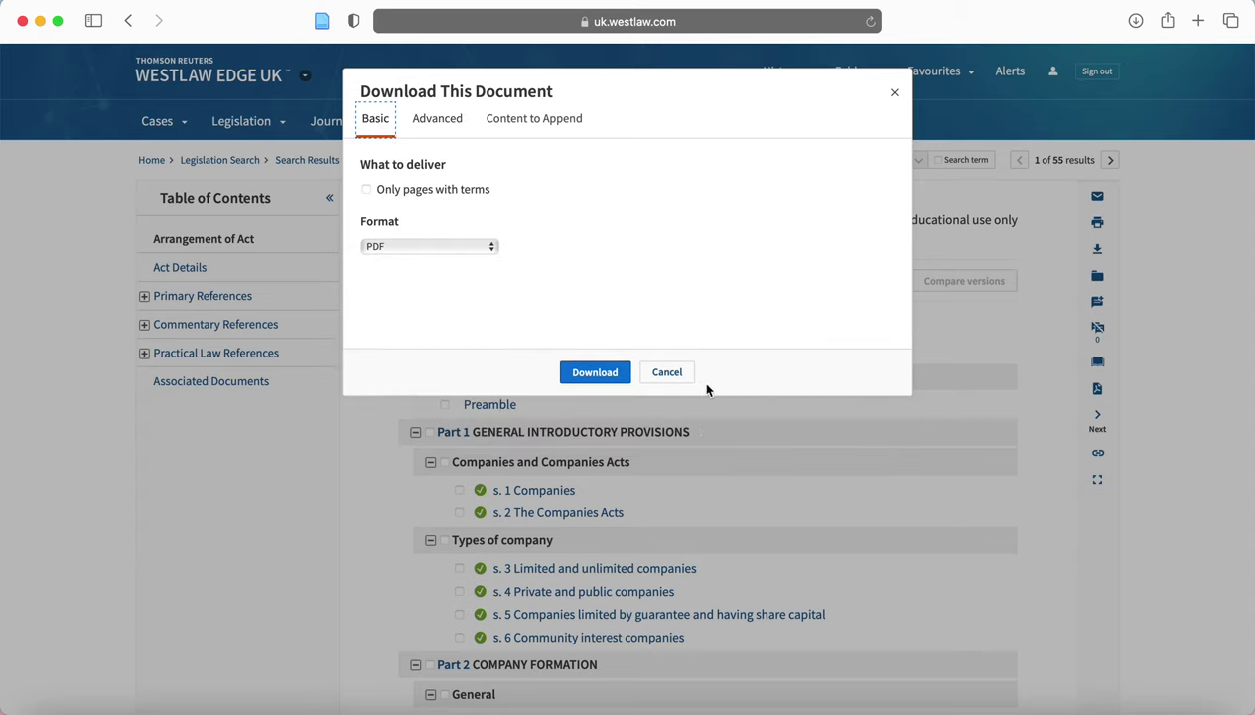
pyautogui.click(671, 375)
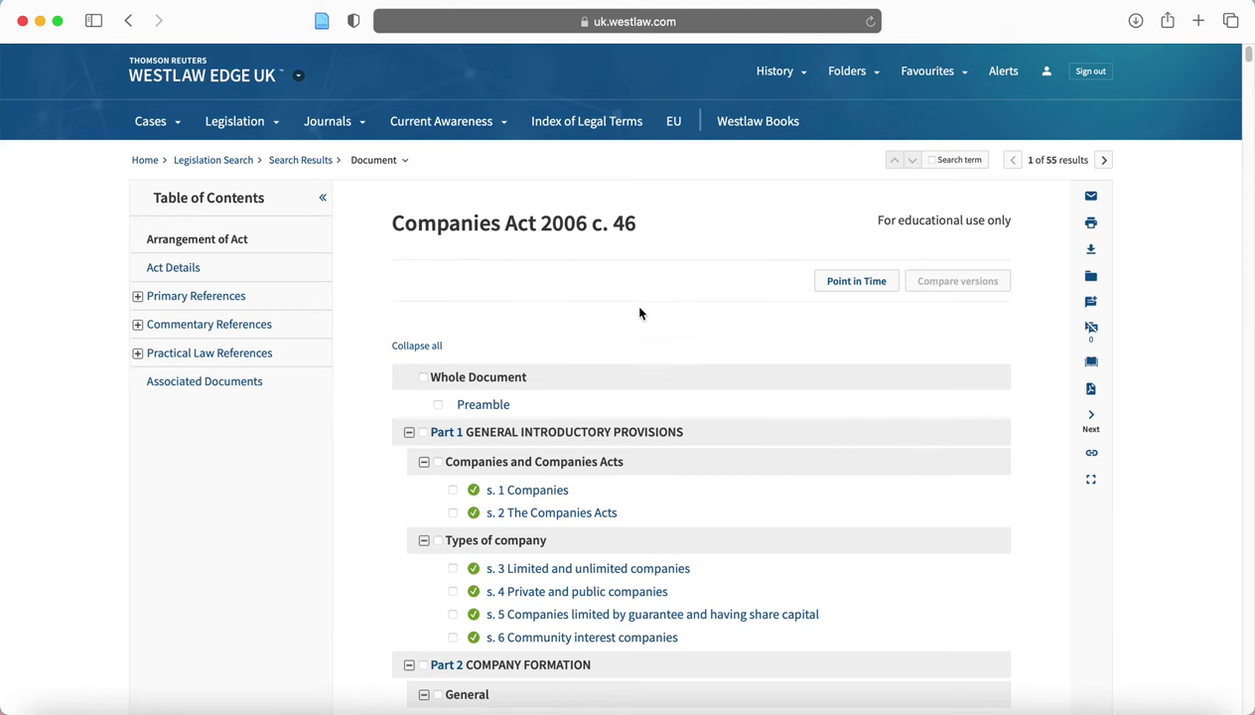
# Go to the Westlaw Edge UK home page and scroll past the Browse by Topic list
pyautogui.click(250, 83)
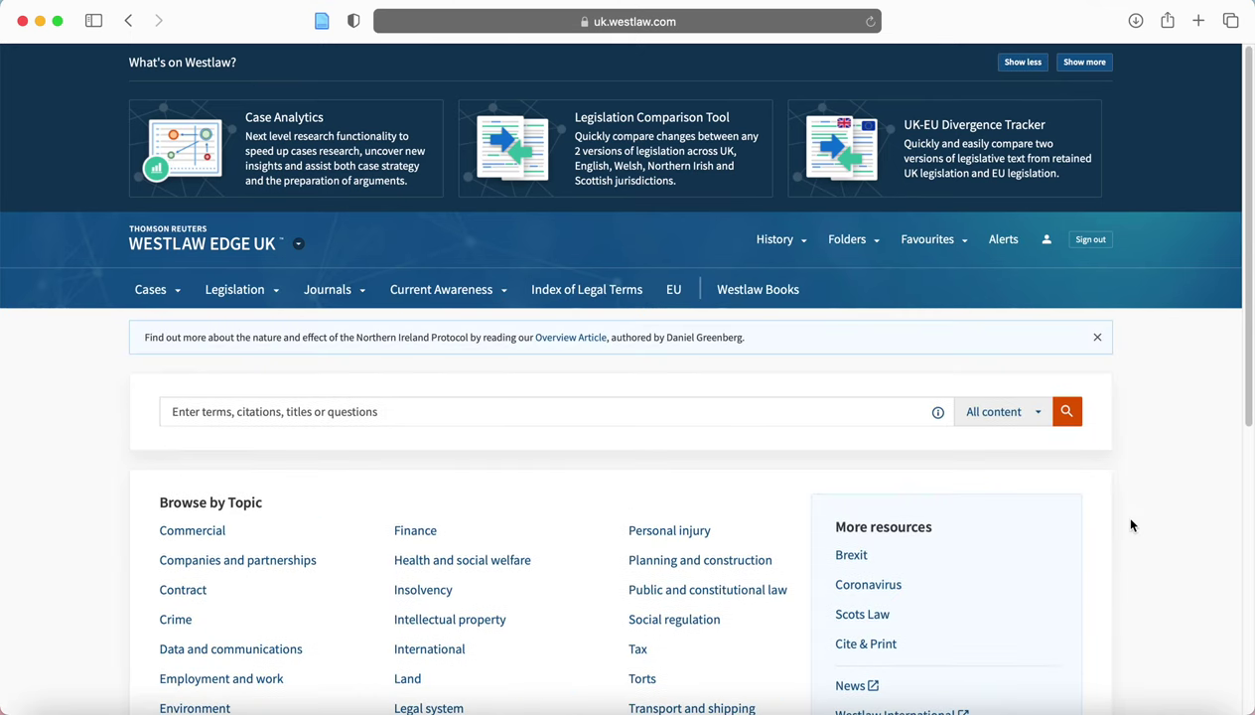
pyautogui.scroll(-1, 1131, 525)
pyautogui.scroll(-5, 1131, 525)
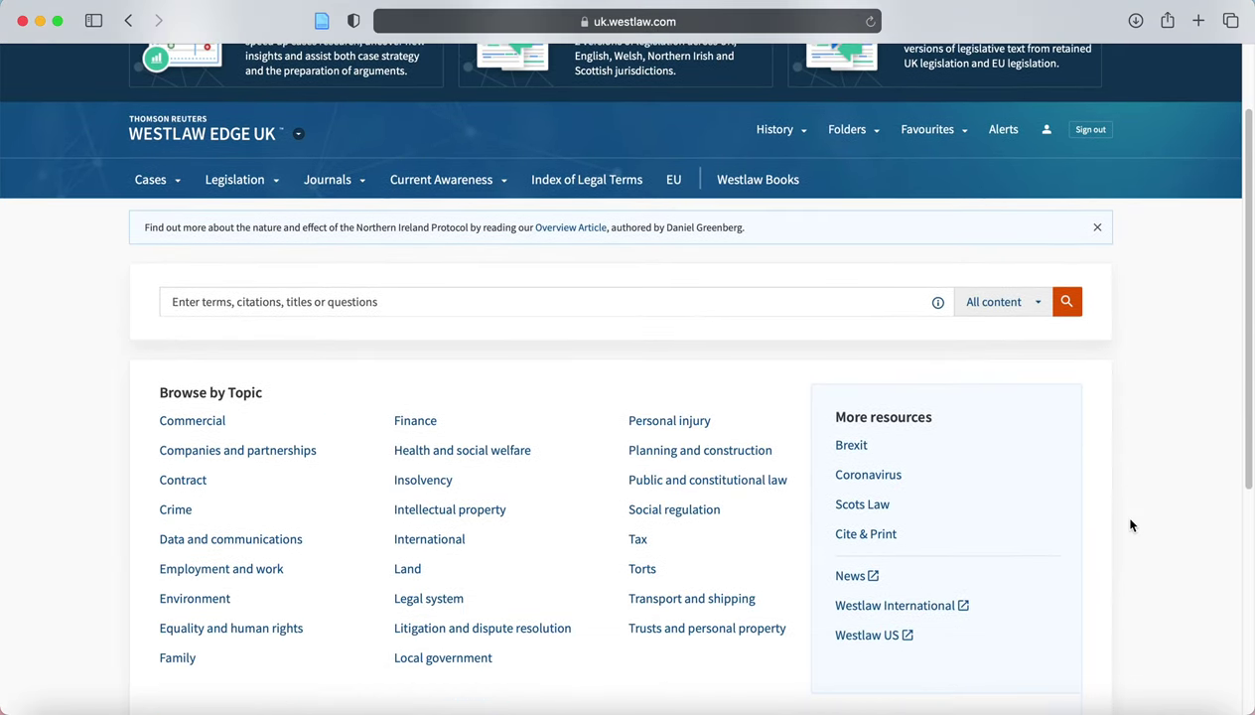
pyautogui.scroll(-5, 1131, 525)
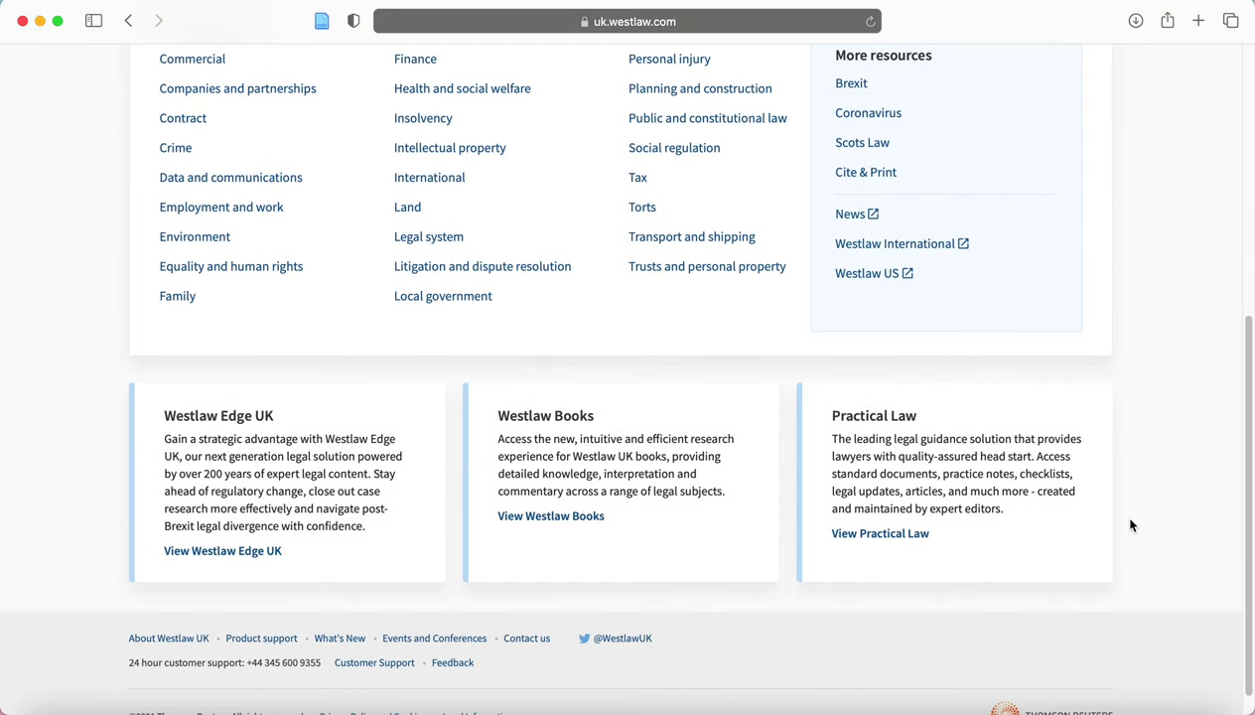
pyautogui.scroll(12, 1132, 526)
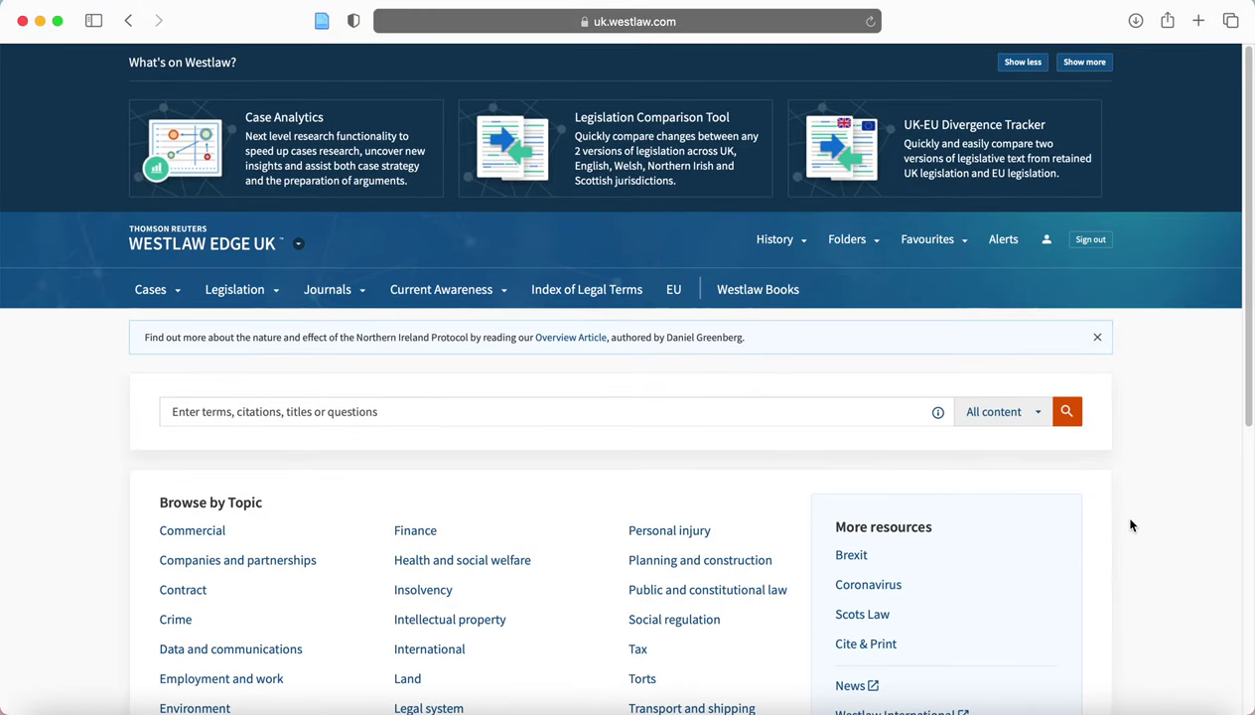